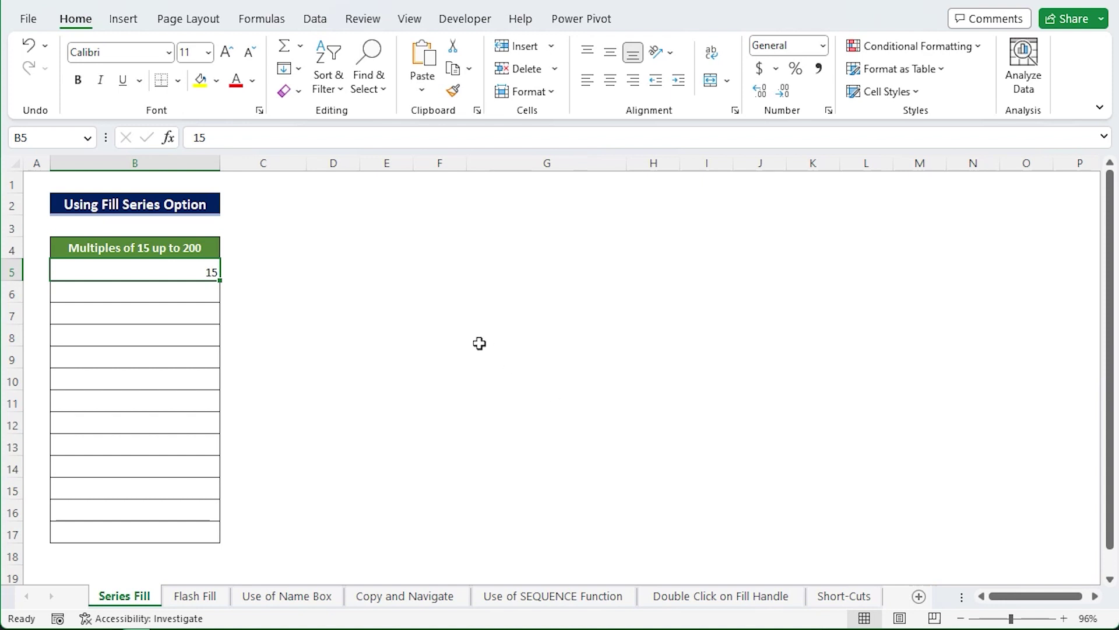
# Step: Fill column B from B5 as a linear series with step 15 and stop value 200
pyautogui.click(207, 254)
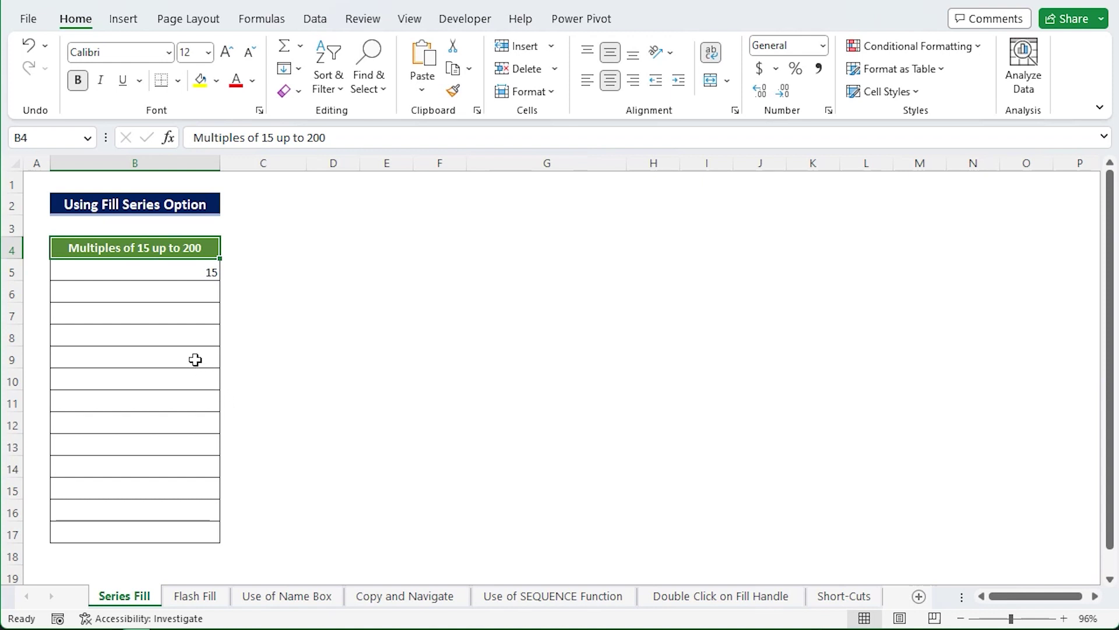
pyautogui.click(163, 269)
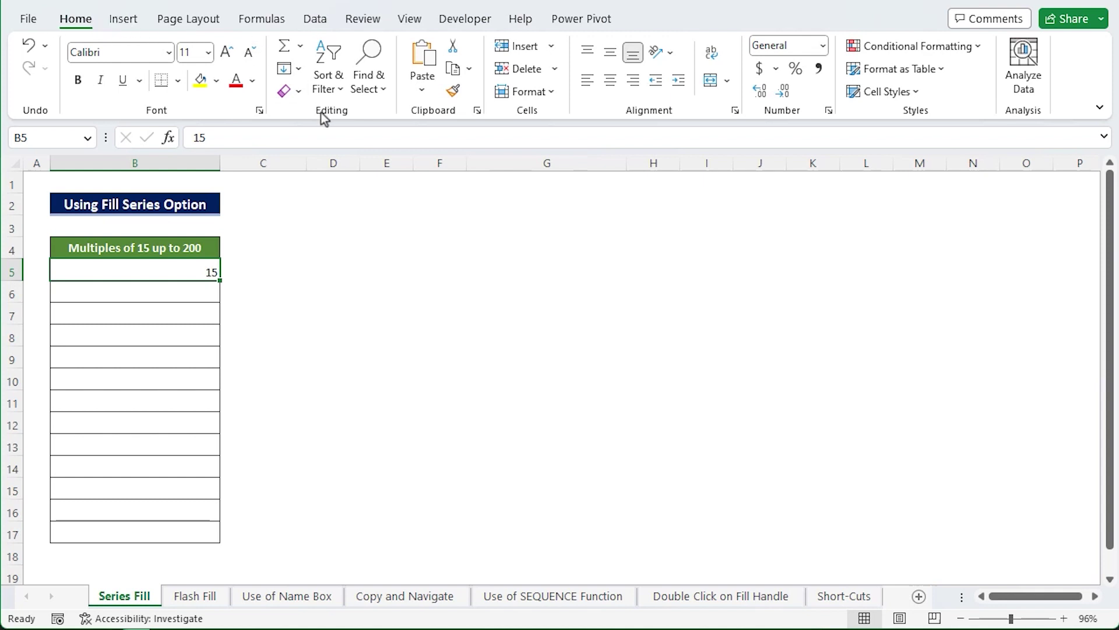
pyautogui.click(300, 71)
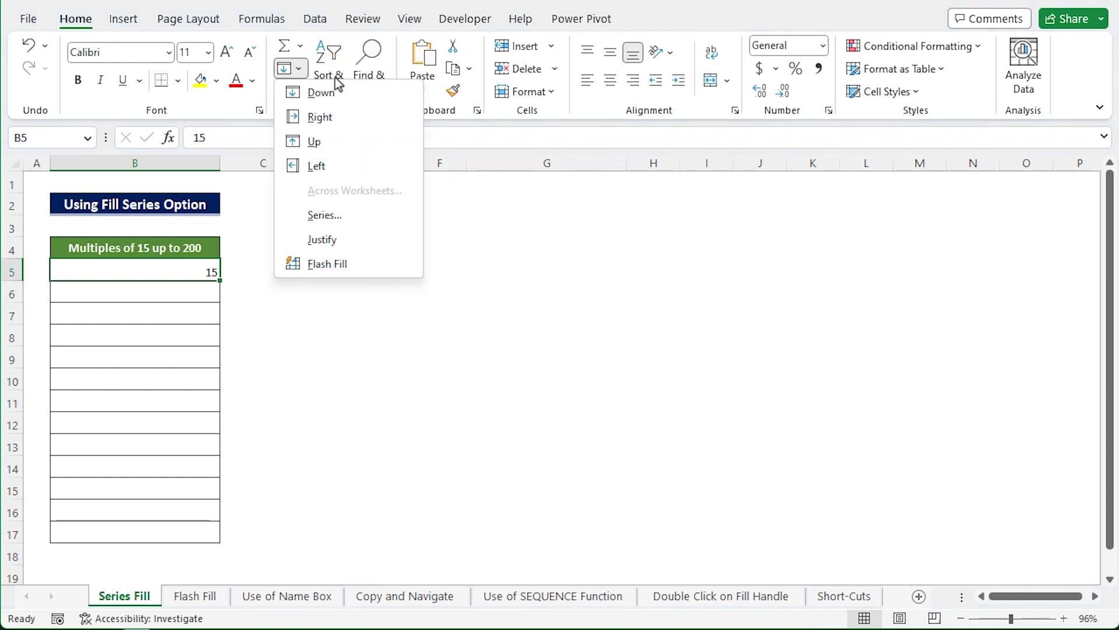
pyautogui.click(373, 215)
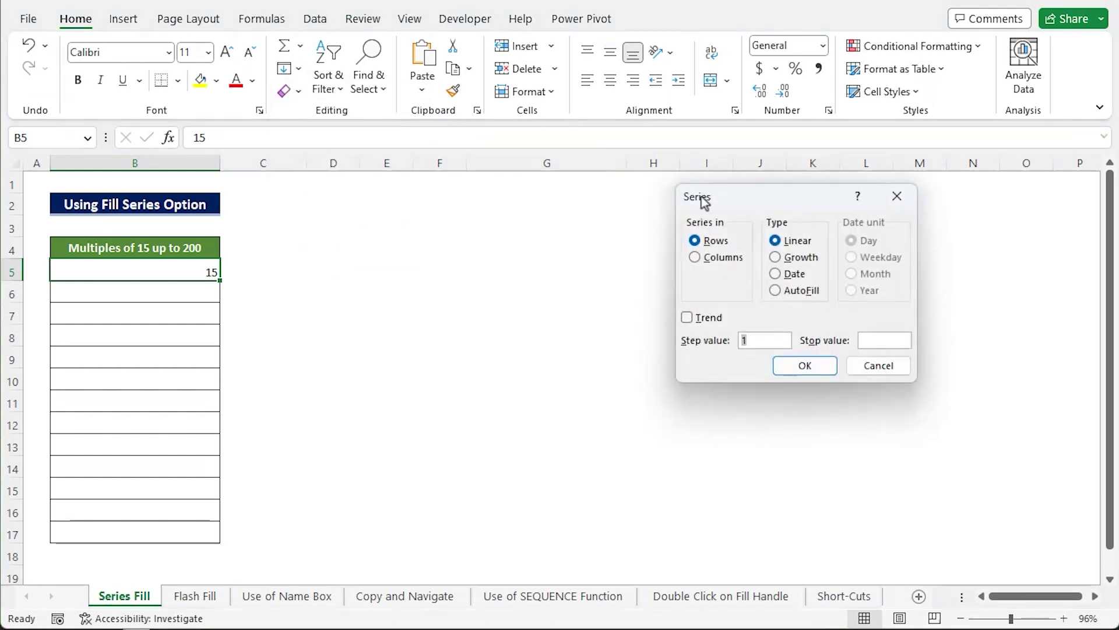
pyautogui.moveTo(768, 198); pyautogui.dragTo(331, 298)
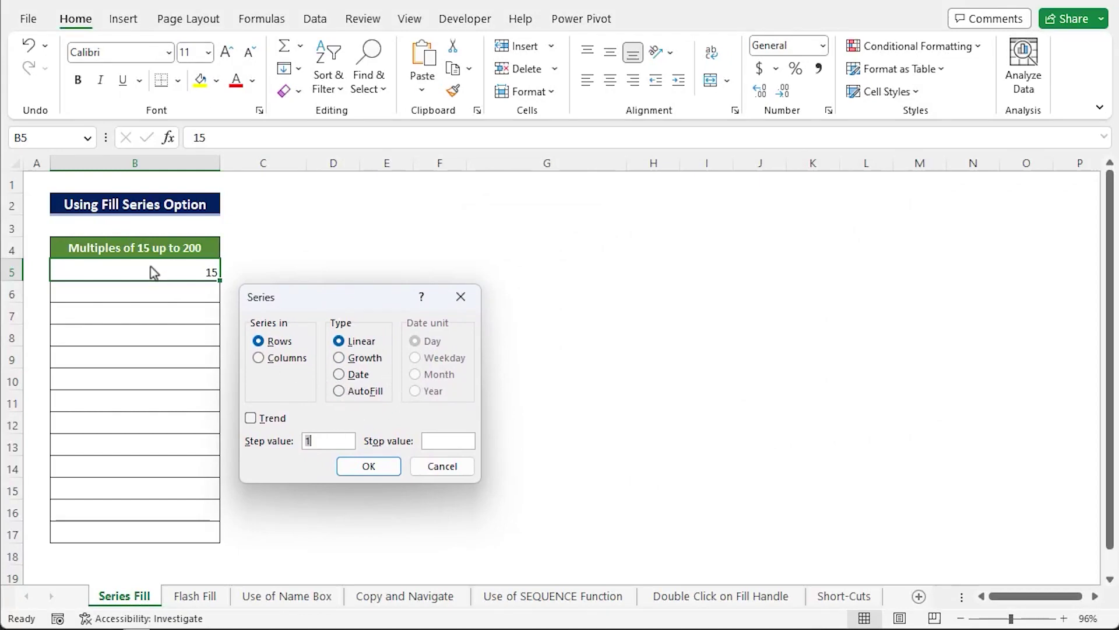
pyautogui.click(259, 358)
pyautogui.write('00')
pyautogui.click(387, 465)
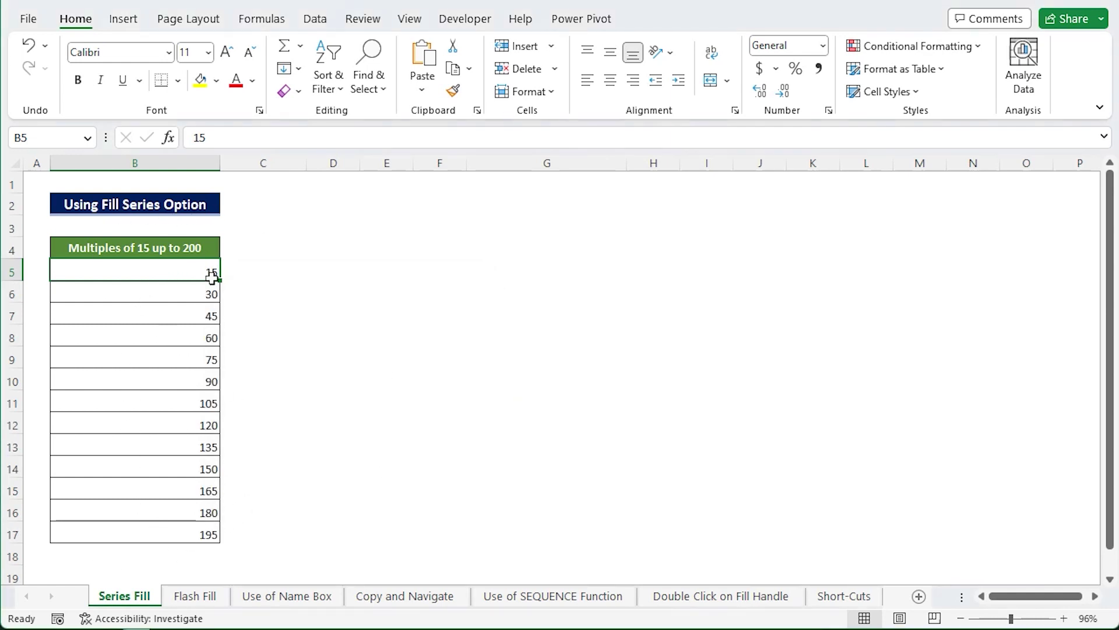
# Step: On the Flash Fill sheet, enter ID 21 in C5 and Flash Fill the remaining IDs into C6:C12
pyautogui.click(206, 211)
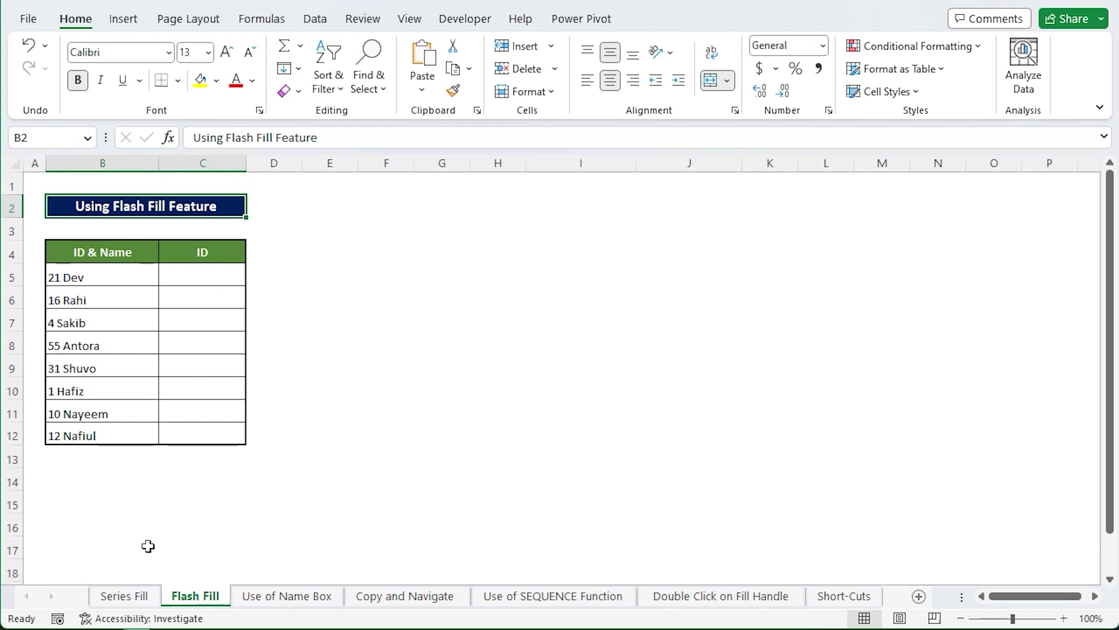
pyautogui.click(143, 251)
pyautogui.click(233, 252)
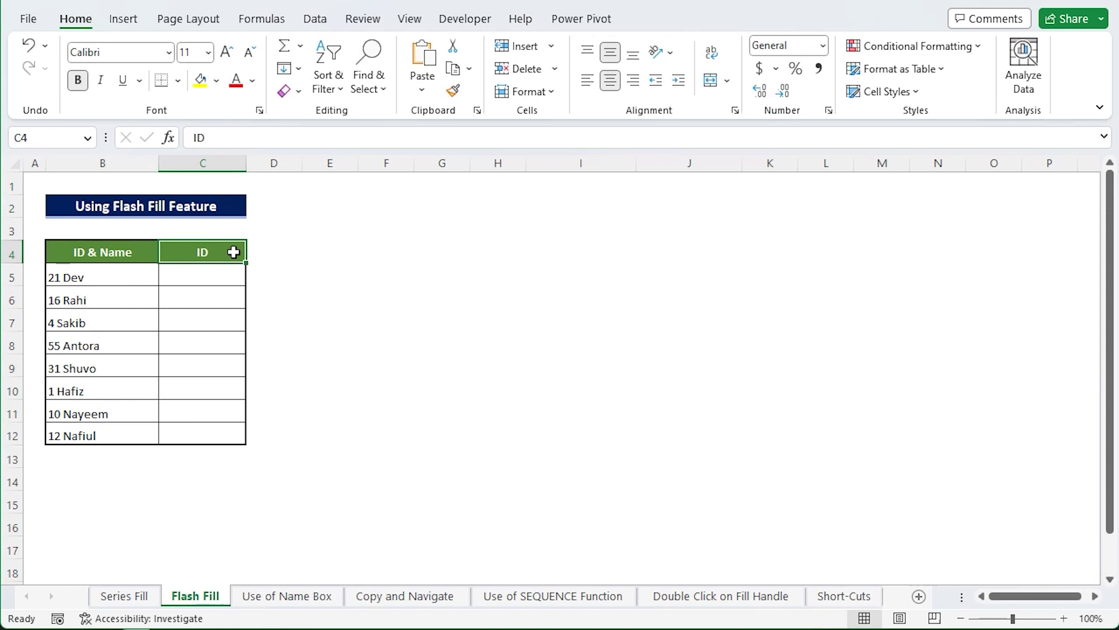
pyautogui.click(142, 251)
pyautogui.click(233, 252)
pyautogui.click(220, 278)
pyautogui.write('2')
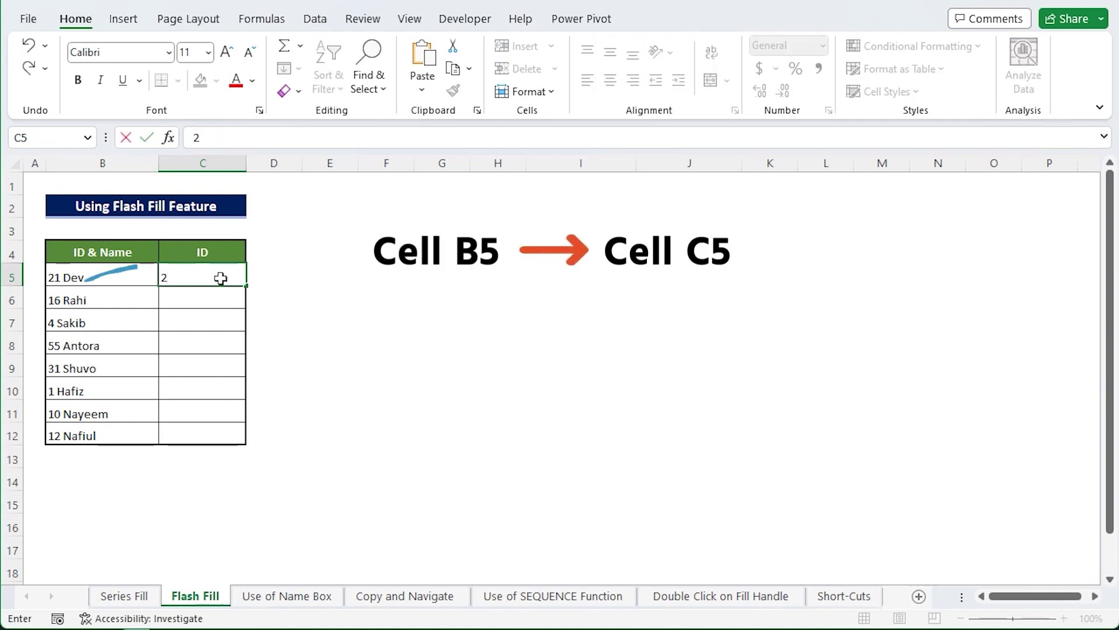
pyautogui.write('1')
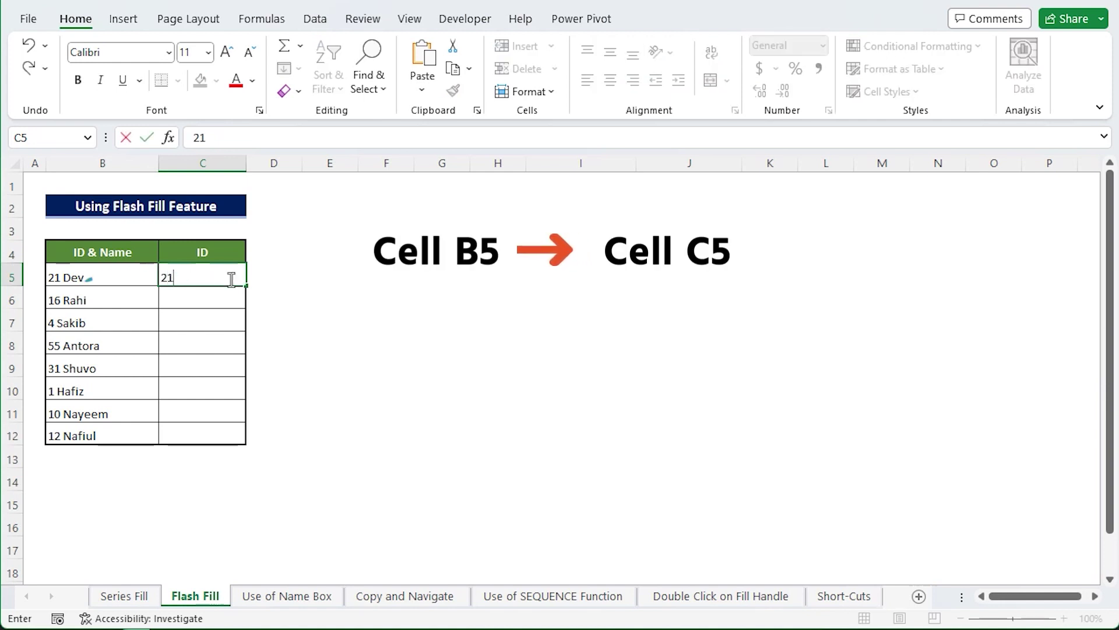
pyautogui.hotkey('ctrl', 'Return')
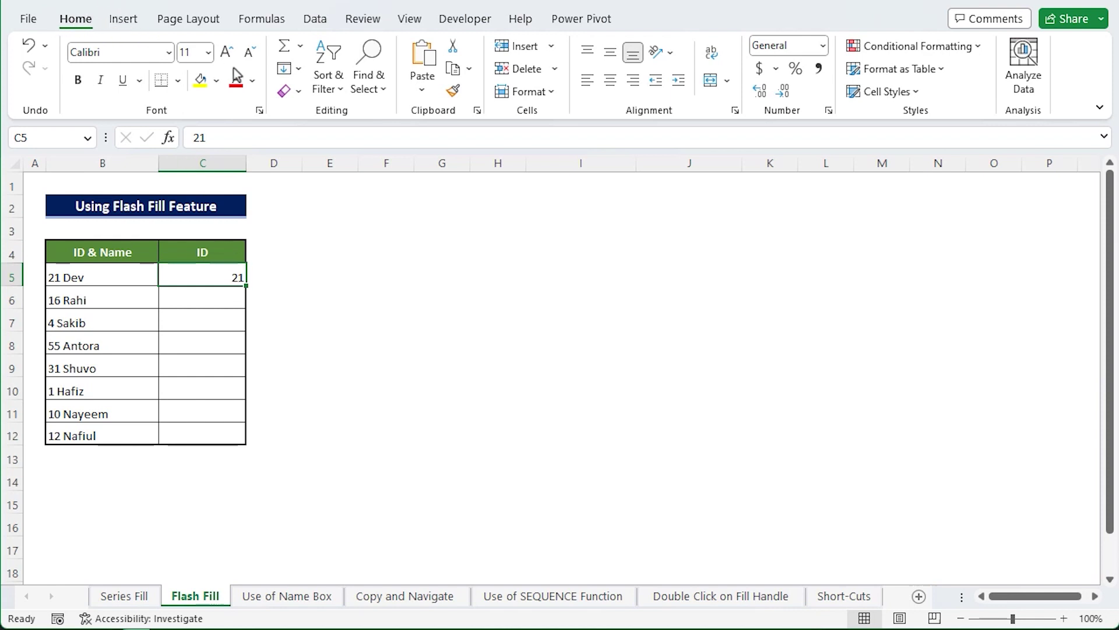
pyautogui.click(300, 72)
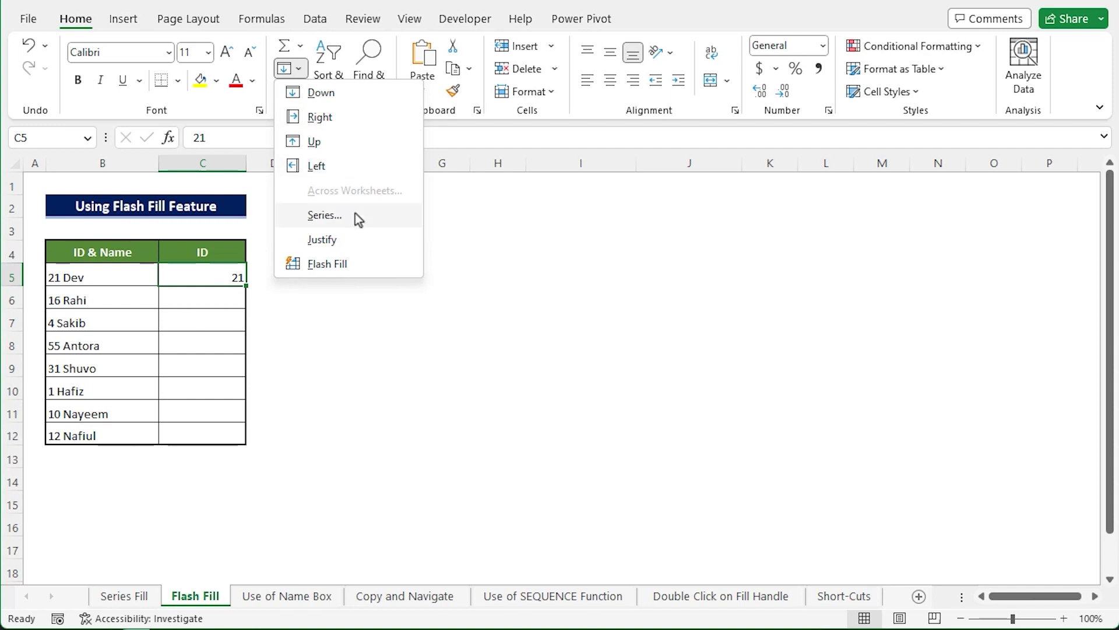
pyautogui.click(374, 268)
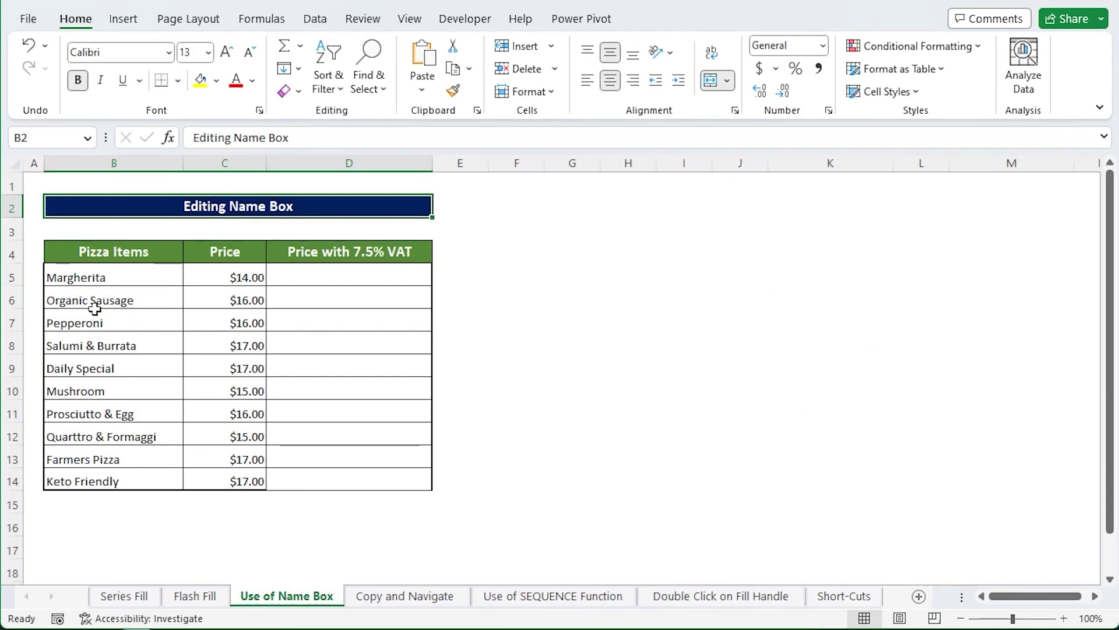
# Step: Enter =C5+C5*0.075 in D5 to get Margherita's VAT-inclusive price
pyautogui.click(393, 252)
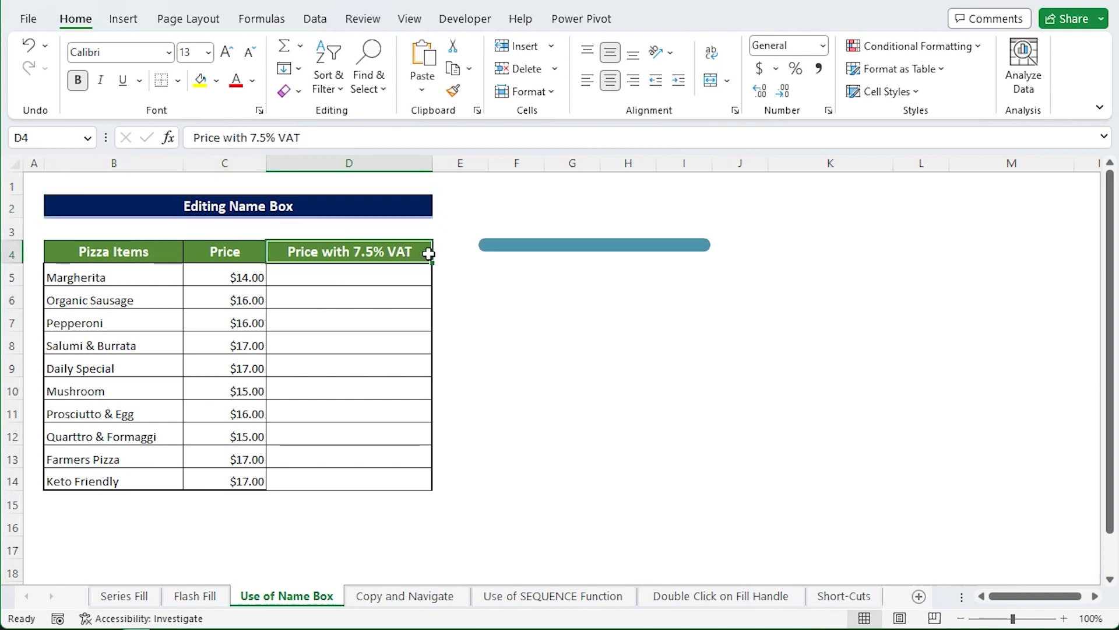
pyautogui.click(341, 275)
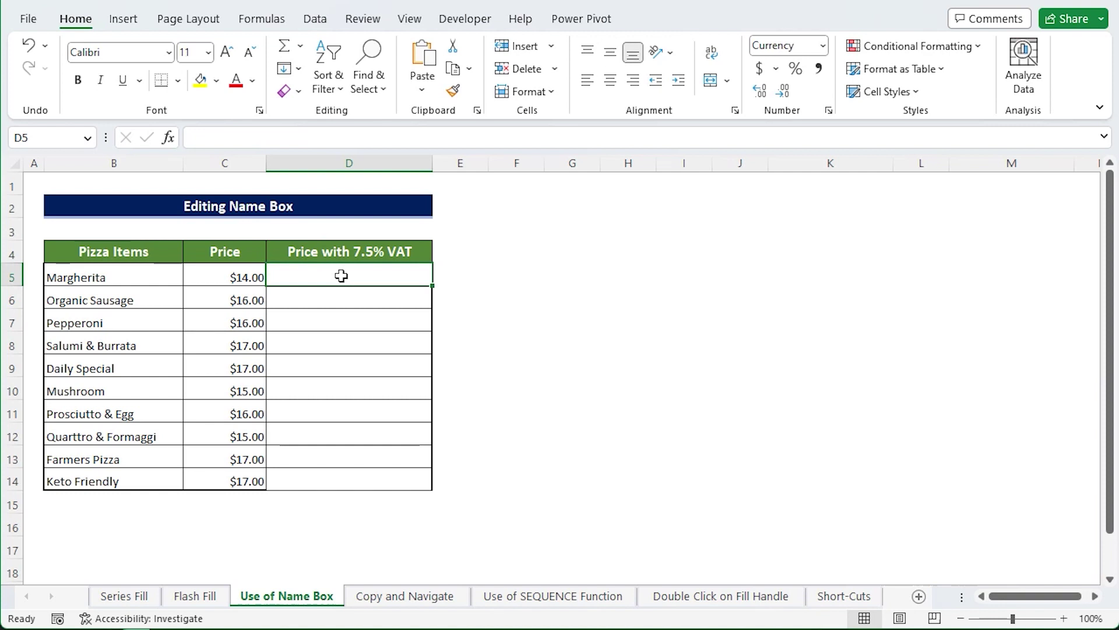
pyautogui.write('=')
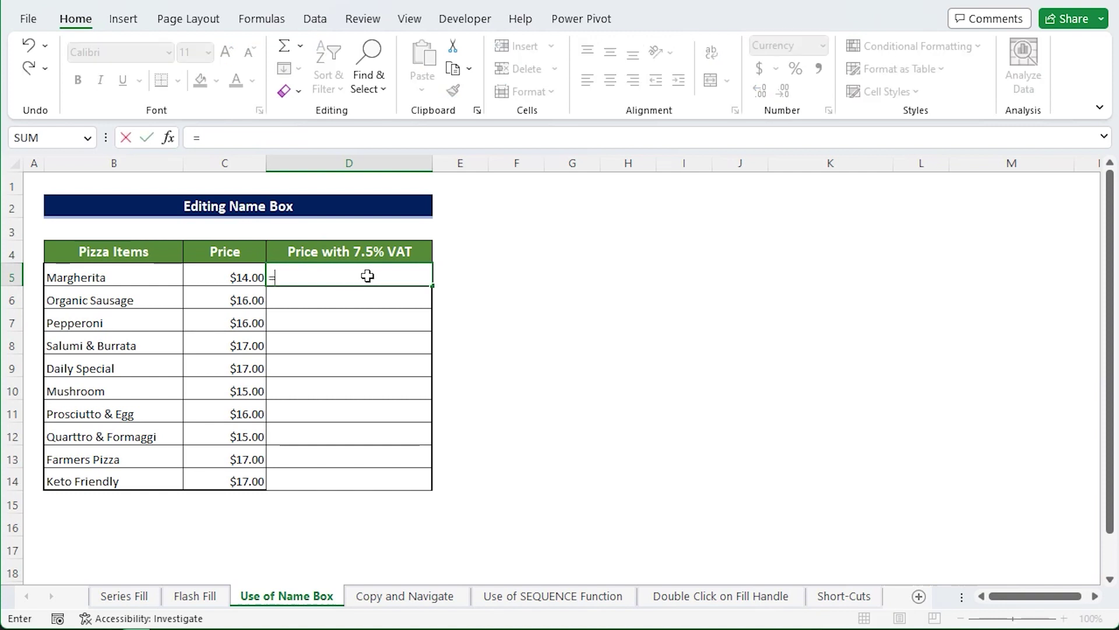
pyautogui.click(237, 278)
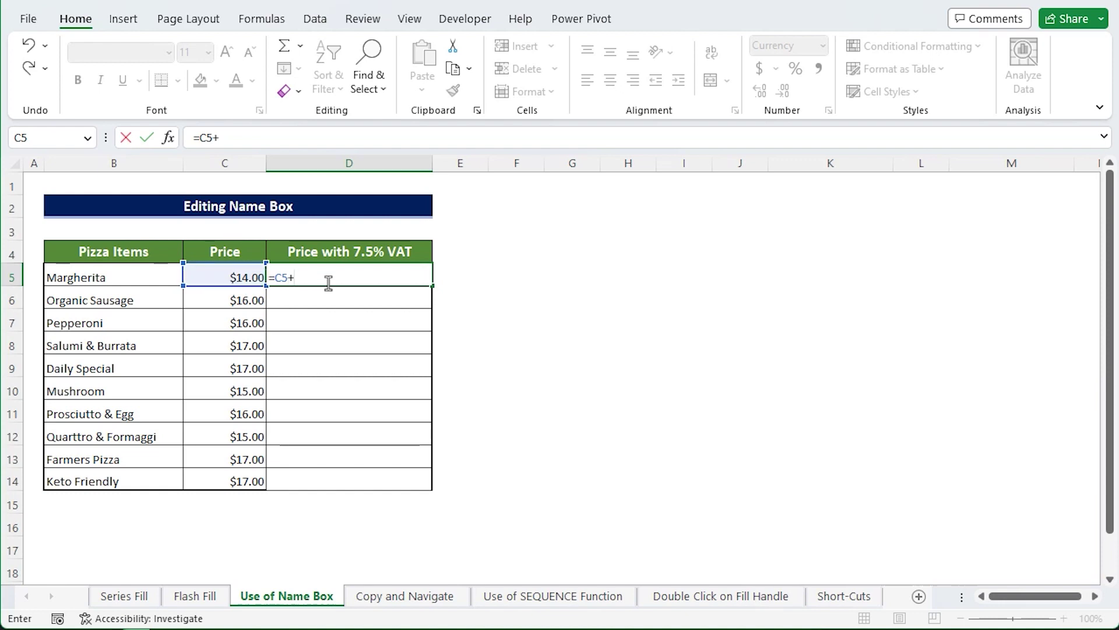
pyautogui.click(237, 277)
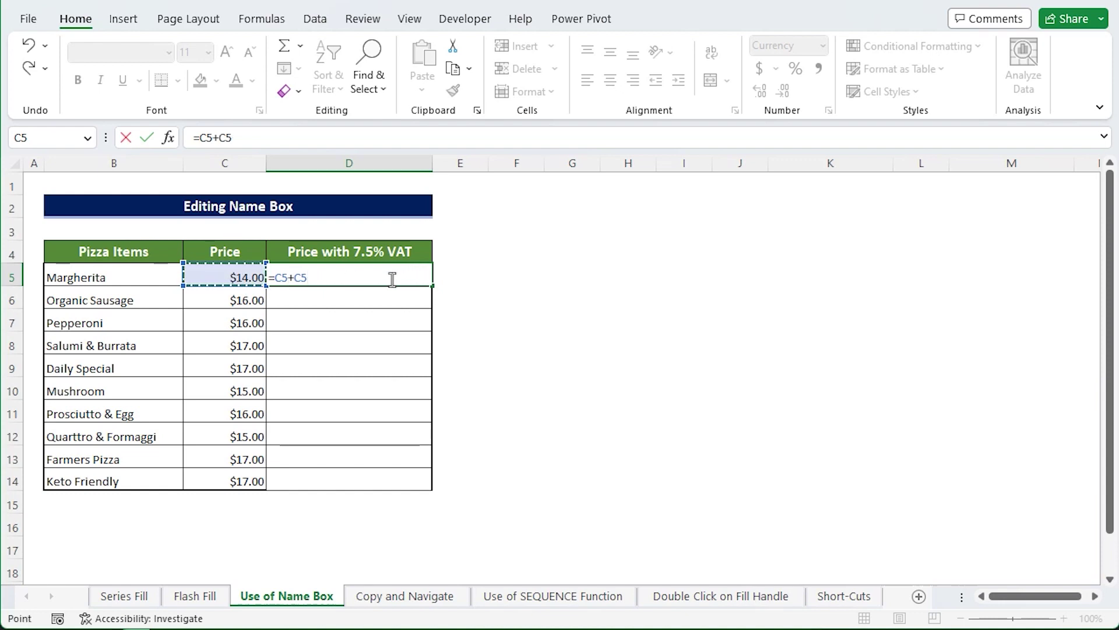
pyautogui.write('*0.075')
pyautogui.press('Return')
# Step: Review D5's formula and its 0.075 rate in the formula bar, leaving it unchanged
pyautogui.click(378, 280)
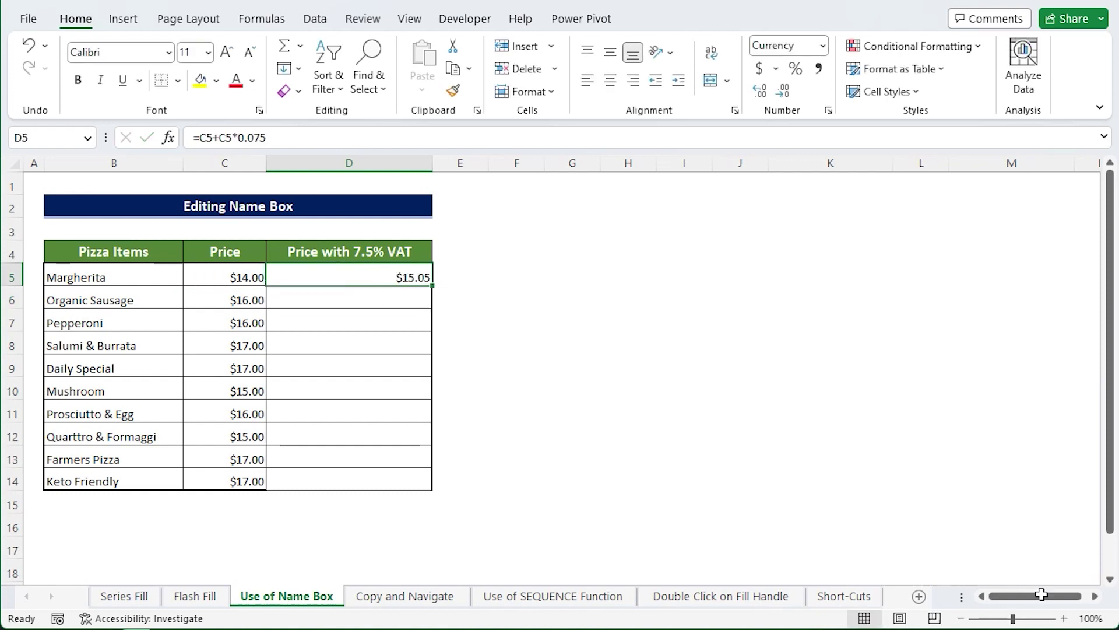
pyautogui.click(286, 140)
pyautogui.moveTo(268, 138); pyautogui.dragTo(243, 142)
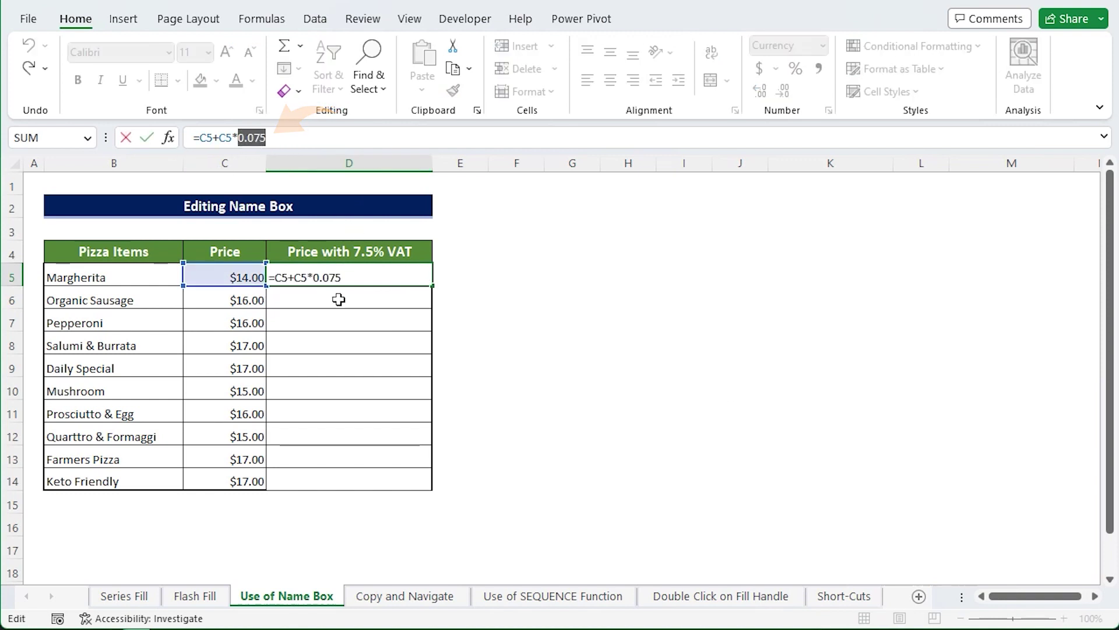
pyautogui.hotkey('ctrl', 'Return')
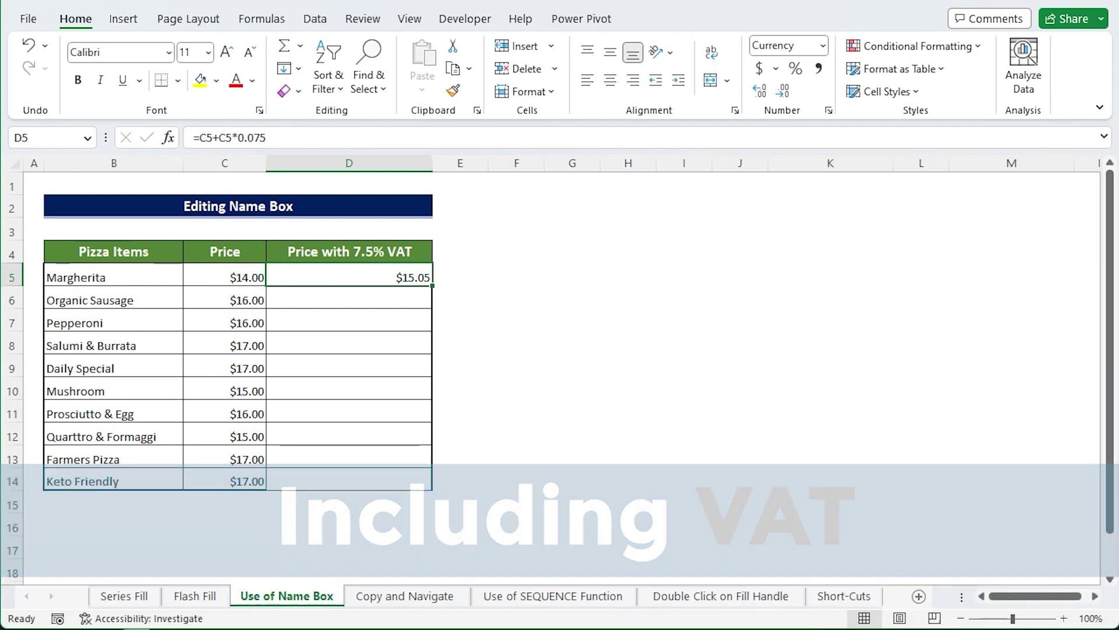
# Step: Copy D5's VAT formula and paste it into D5:D14, selected by typing the range in the Name Box
pyautogui.rightClick(407, 279)
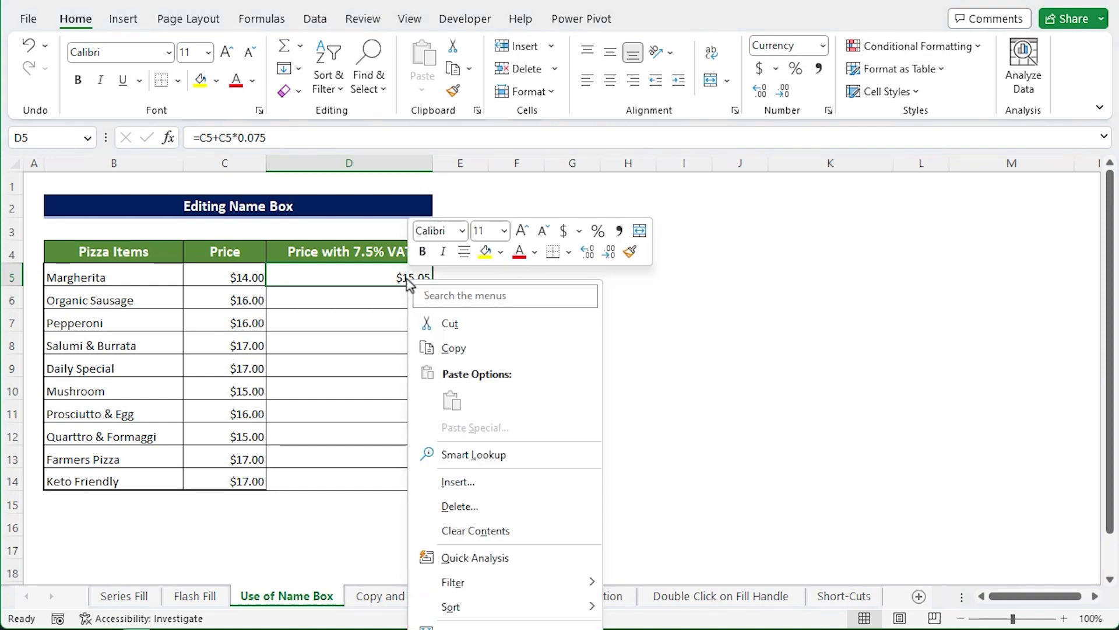
pyautogui.click(487, 348)
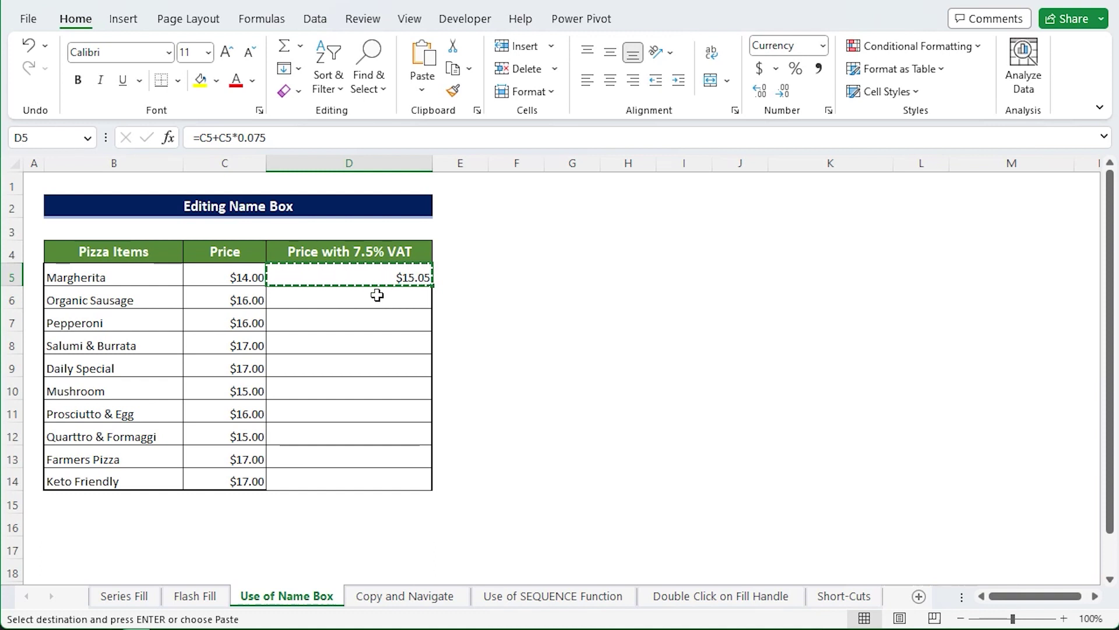
pyautogui.click(35, 138)
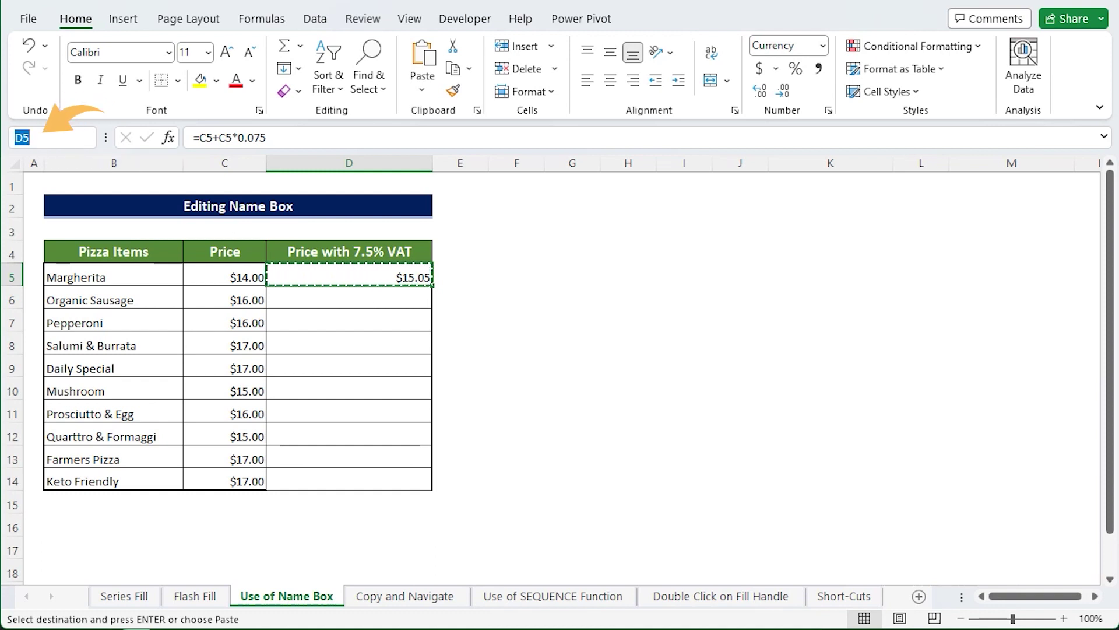
pyautogui.press('Escape')
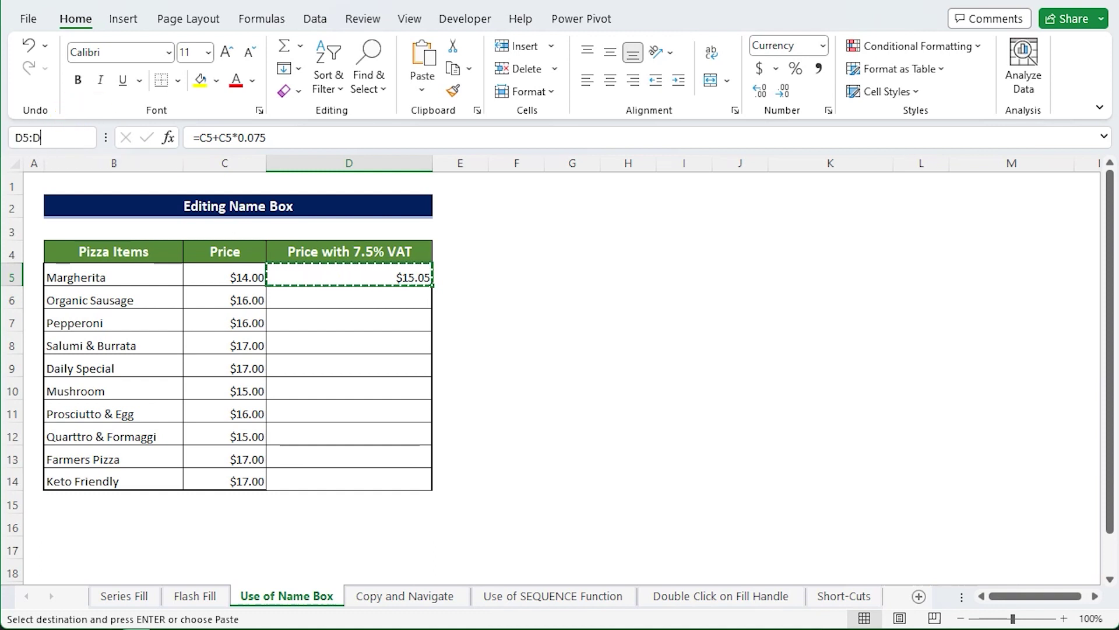
pyautogui.write('D5:D14')
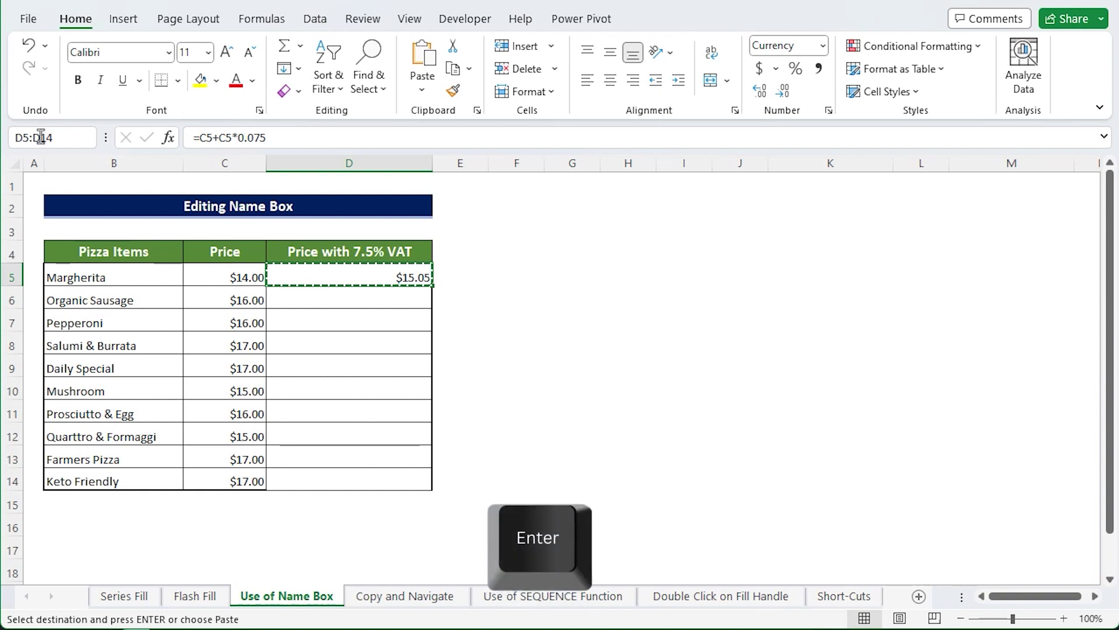
pyautogui.press('Return')
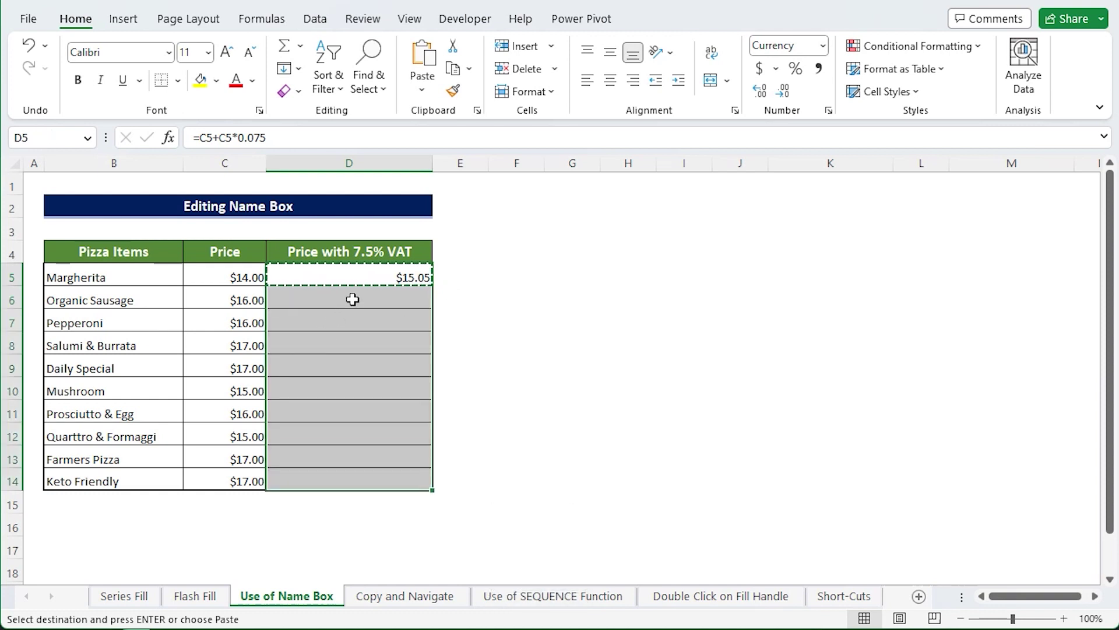
pyautogui.hotkey('ctrl', 'v')
pyautogui.hotkey('ctrl', 'v')
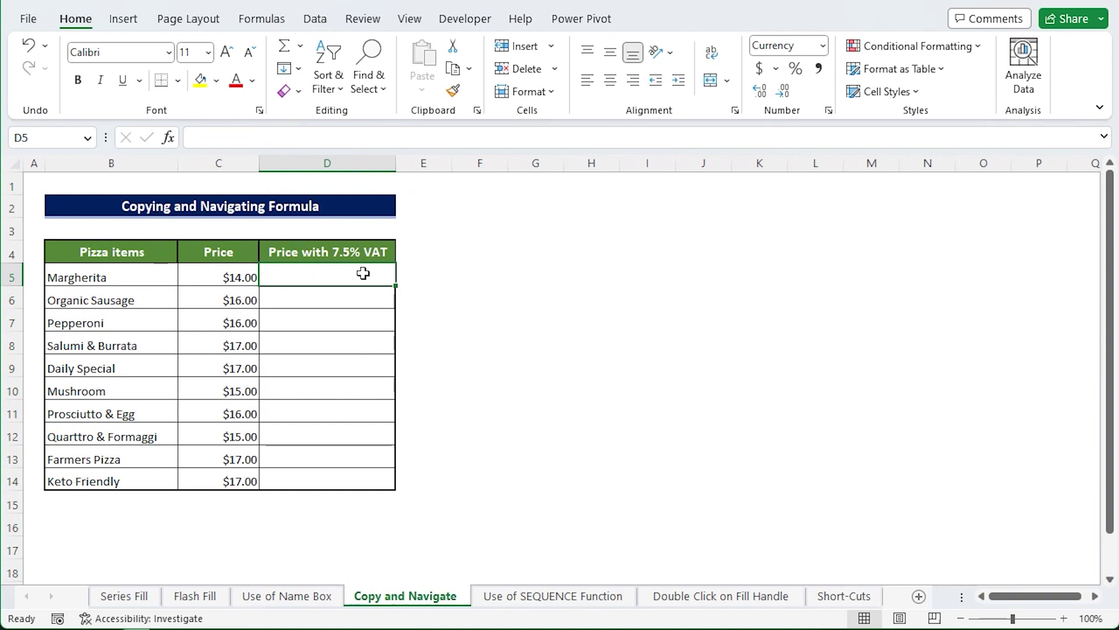
# Step: On the Copy and Navigate sheet, enter =C5+C5*0.075 in D5 using arrow-key references, then copy it
pyautogui.click(359, 212)
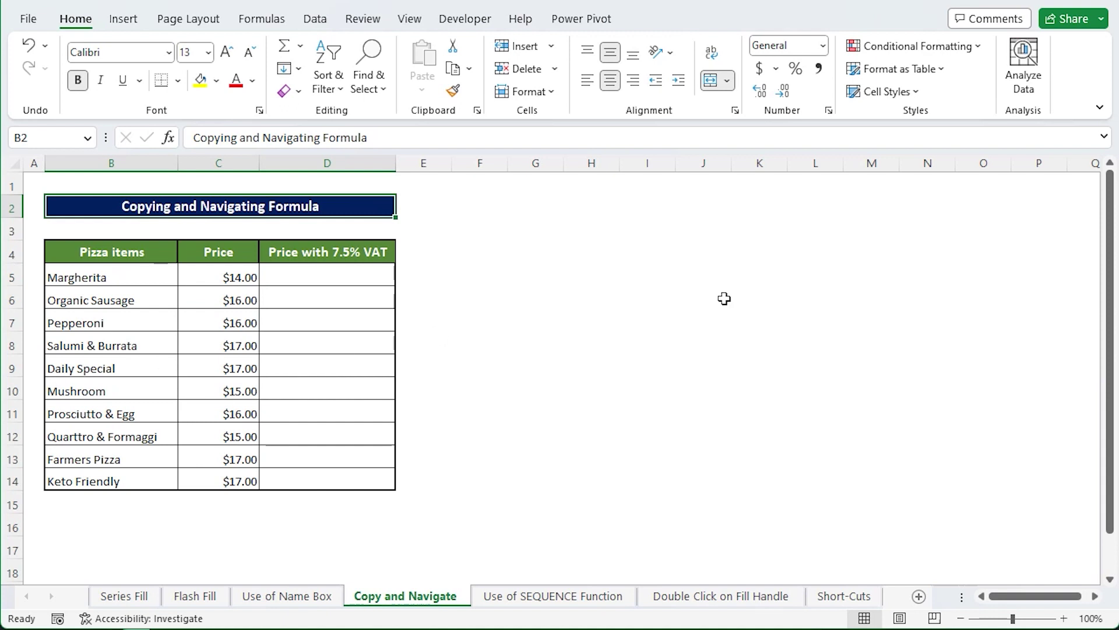
pyautogui.click(333, 275)
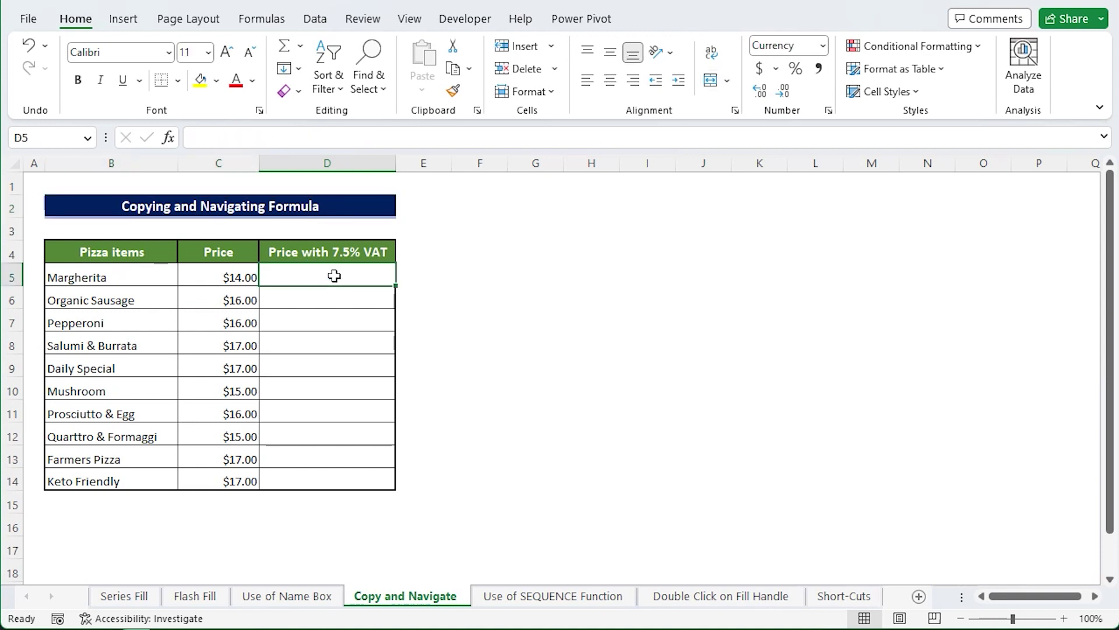
pyautogui.write('=')
pyautogui.press('Left')
pyautogui.write('+')
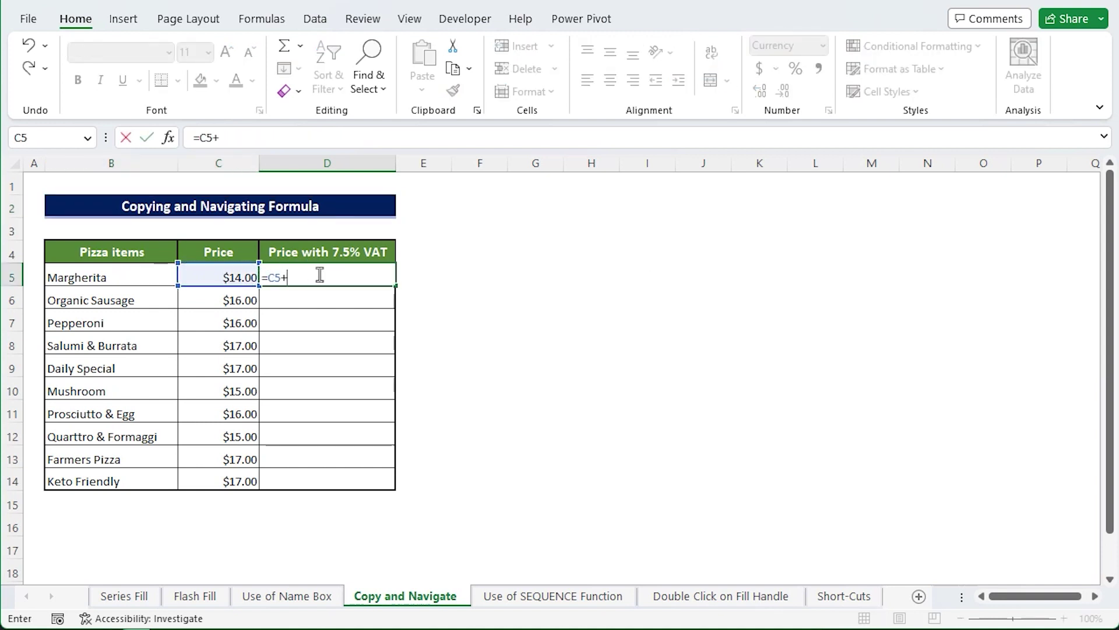
pyautogui.press('Left')
pyautogui.write('*0.0')
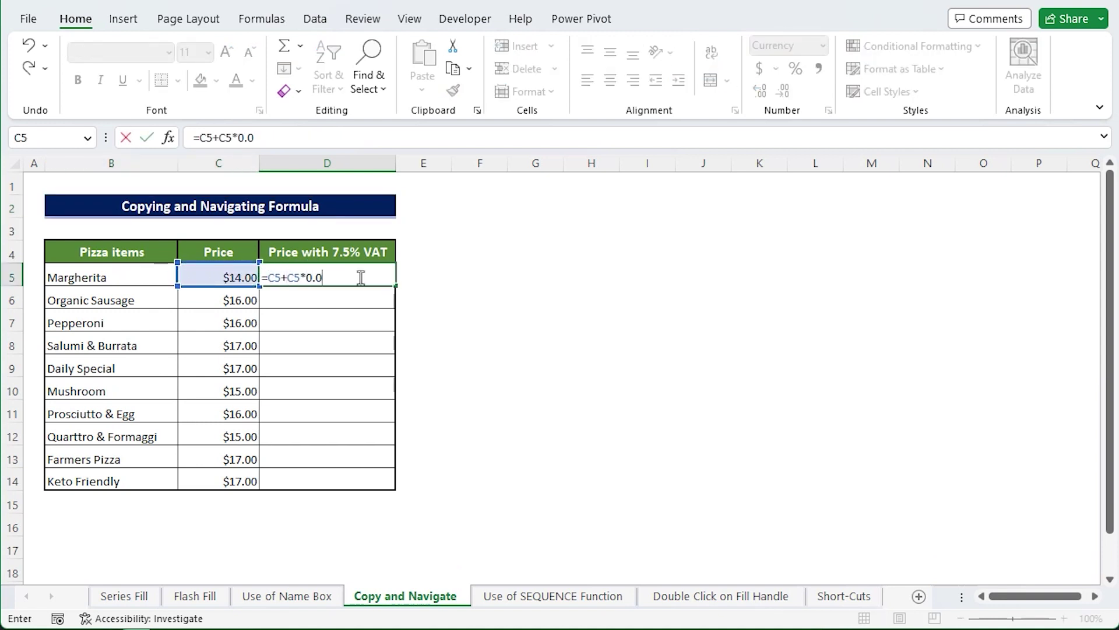
pyautogui.write('75')
pyautogui.press('Return')
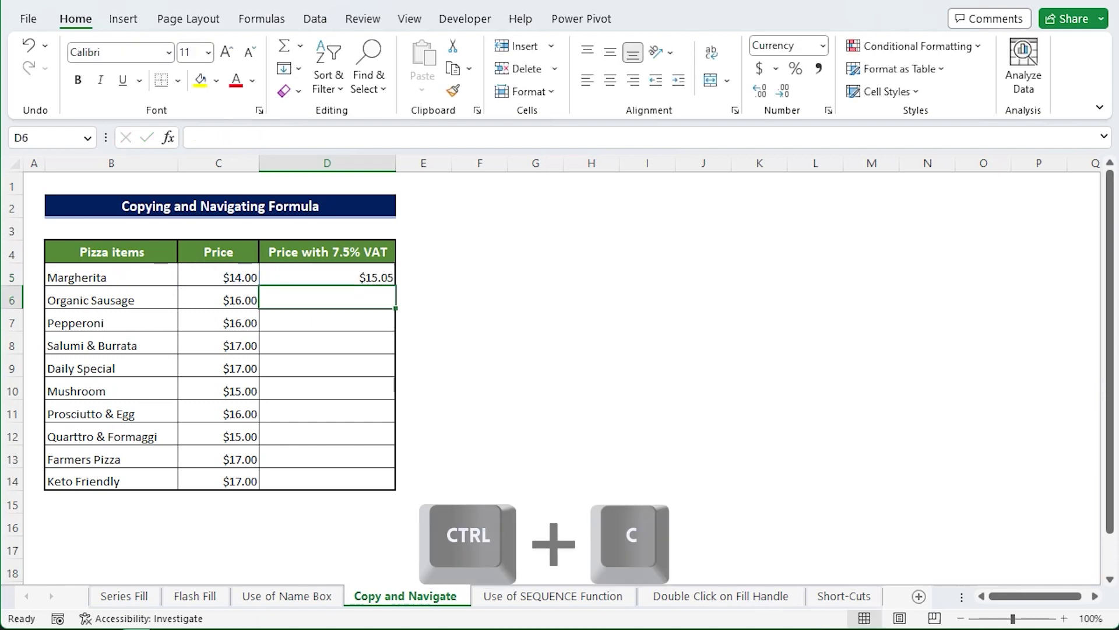
pyautogui.press('Up')
pyautogui.hotkey('ctrl', 'c')
pyautogui.press('Left')
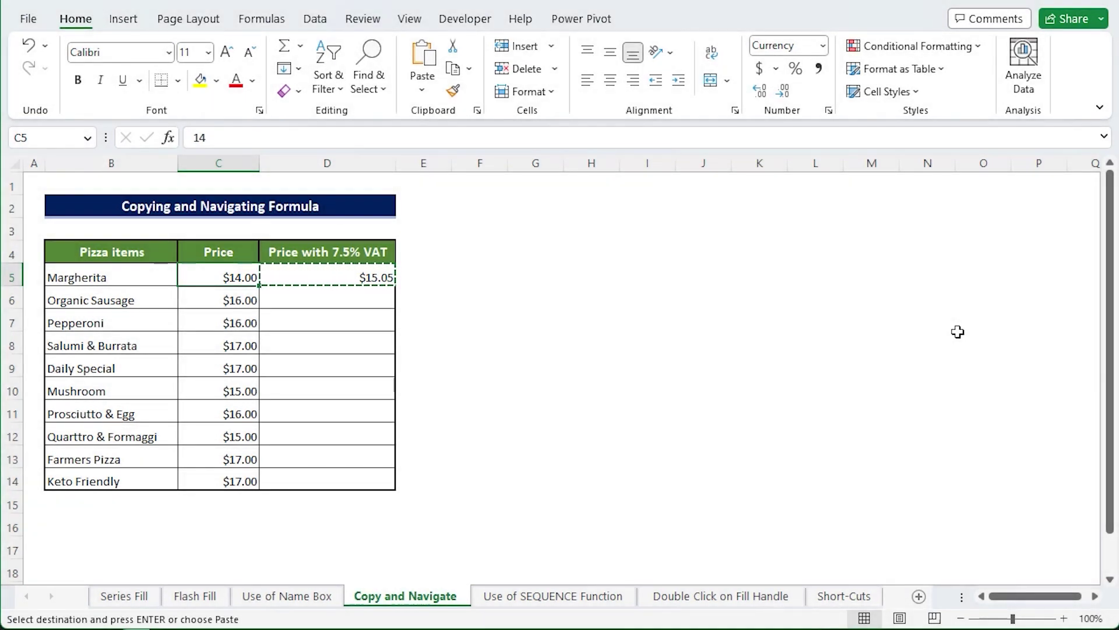
# Step: Select D14 up to D5 with keyboard jumps, paste the VAT formula, and clear the copy marquee
pyautogui.hotkey('ctrl', 'Down')
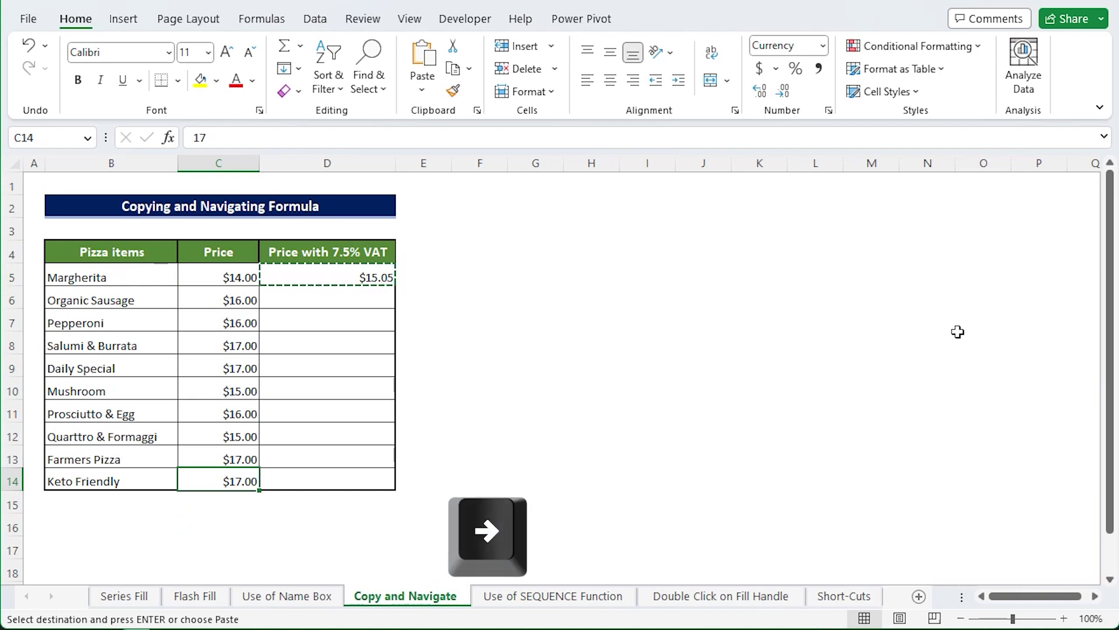
pyautogui.press('Right')
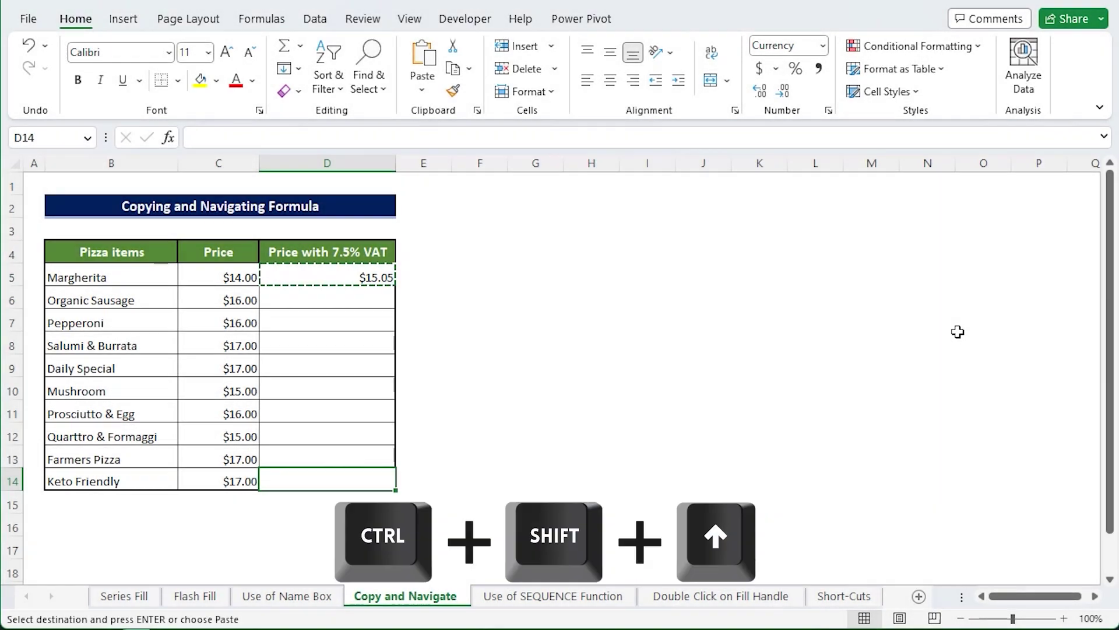
pyautogui.hotkey('ctrl', 'shift', 'Up')
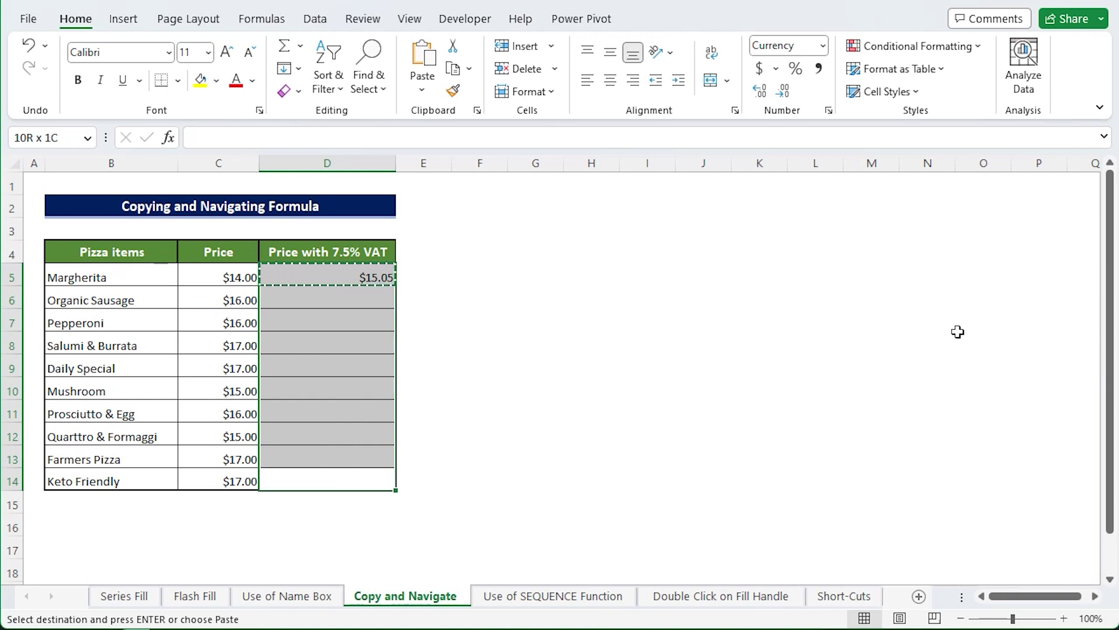
pyautogui.hotkey('ctrl', 'v')
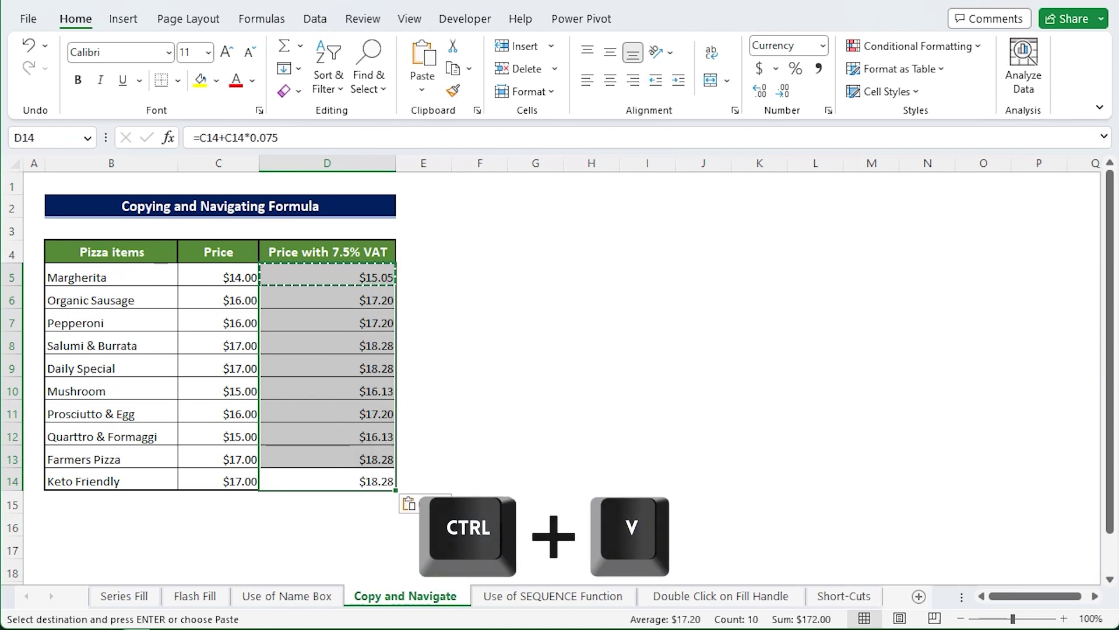
pyautogui.click(353, 280)
pyautogui.press('Escape')
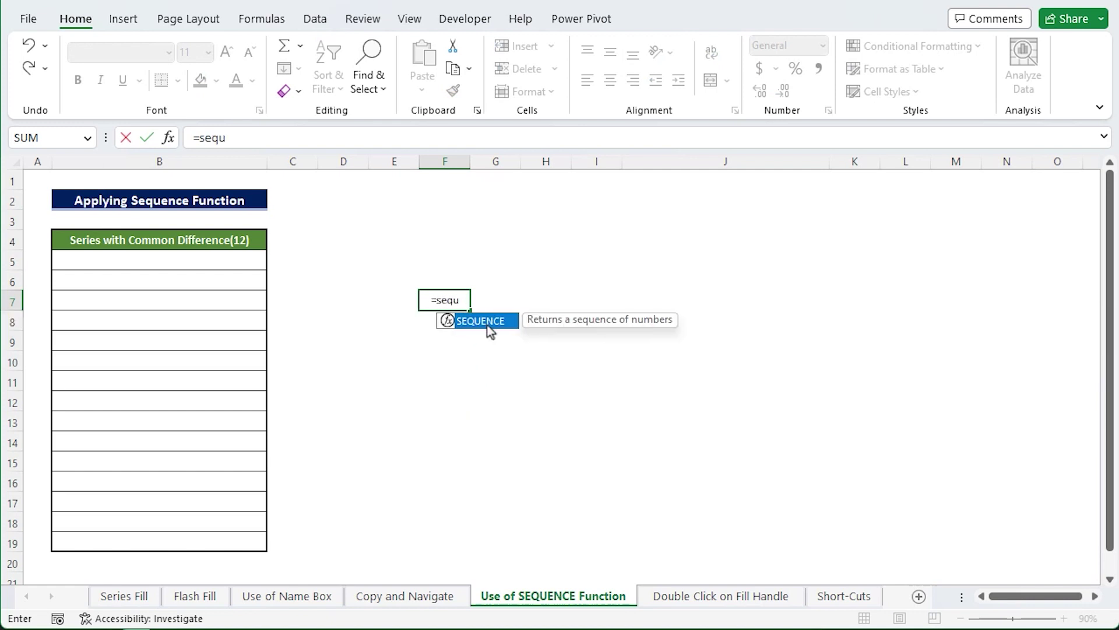
# Step: On the Use of SEQUENCE Function sheet, start typing =sequ in B5 under the Common Difference(12) header
pyautogui.doubleClick(488, 325)
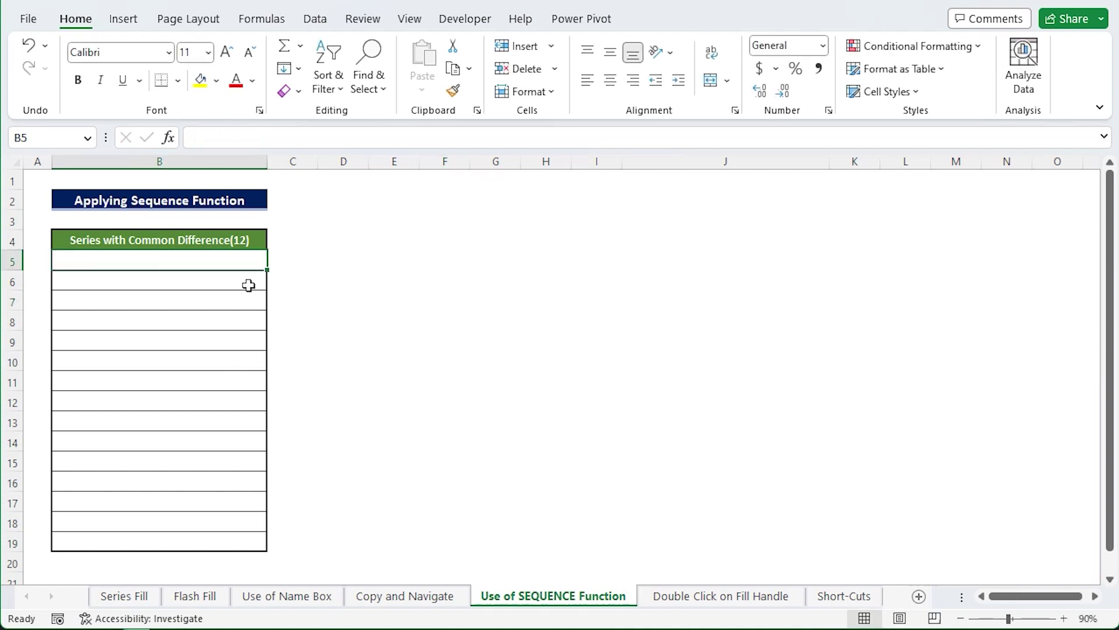
pyautogui.click(251, 241)
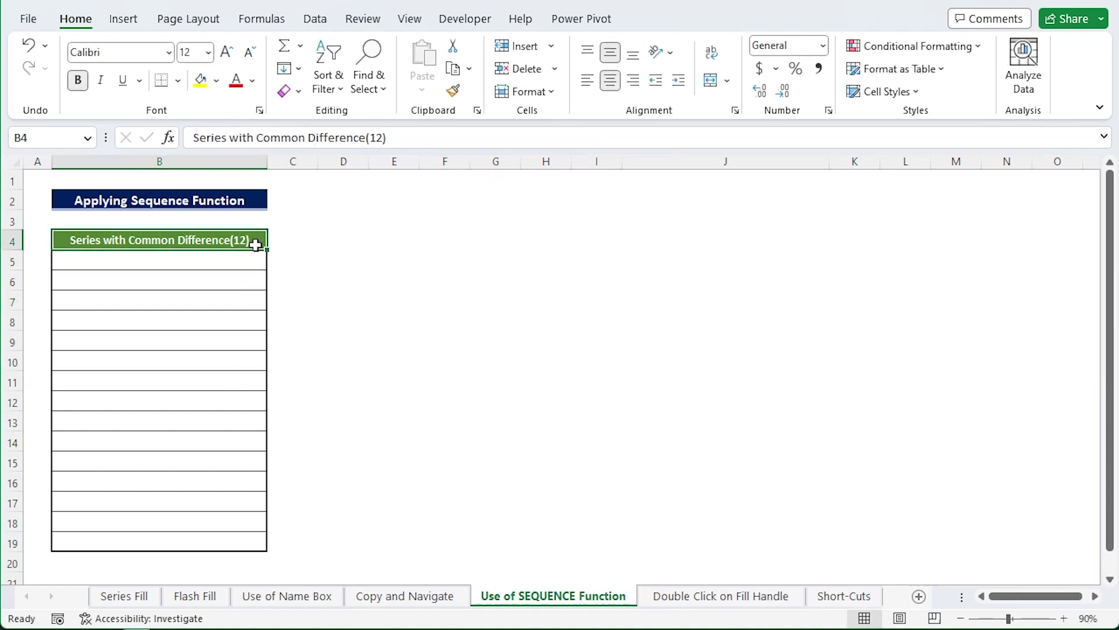
pyautogui.click(195, 259)
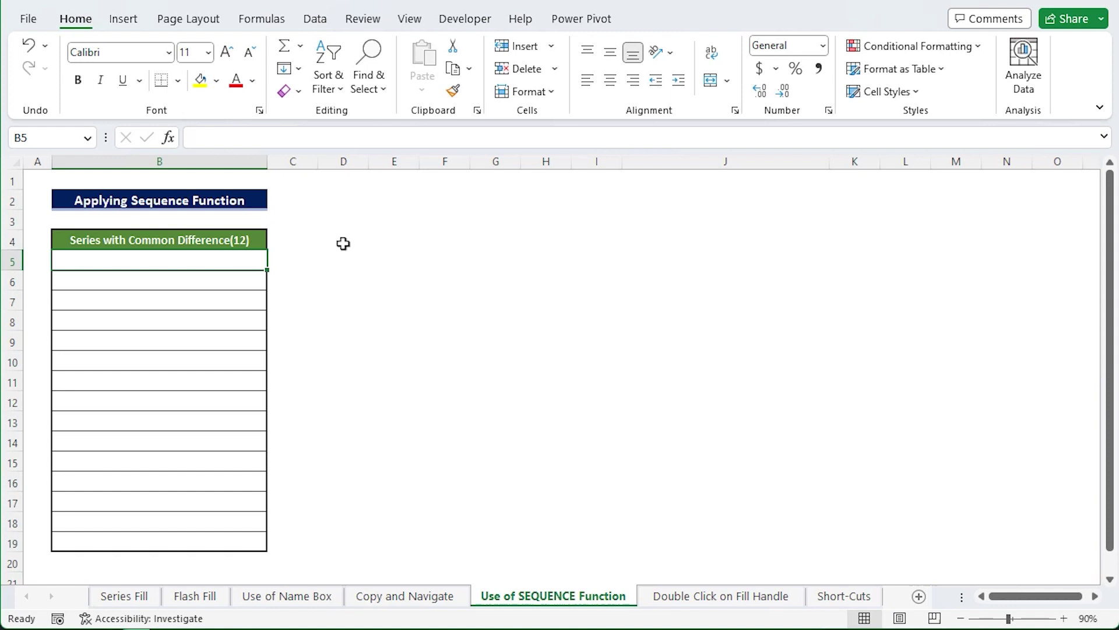
pyautogui.write('=seq')
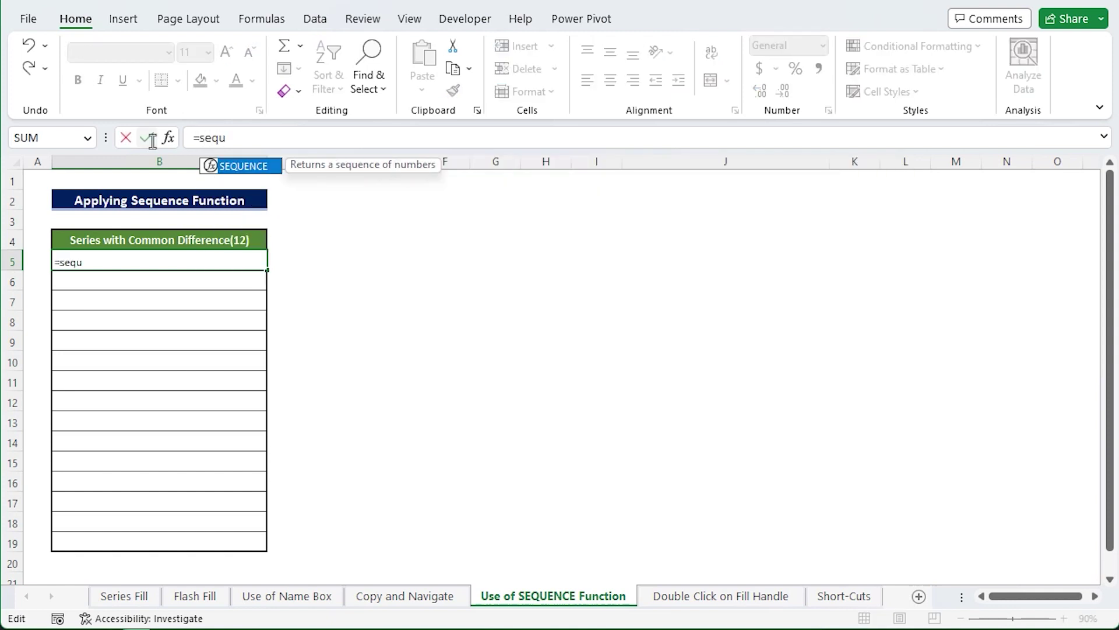
pyautogui.write('u')
# Step: Complete B5 as =SEQUENCE(15,1,5,12) to list 15 values starting at 5, stepping by 12
pyautogui.press('Tab')
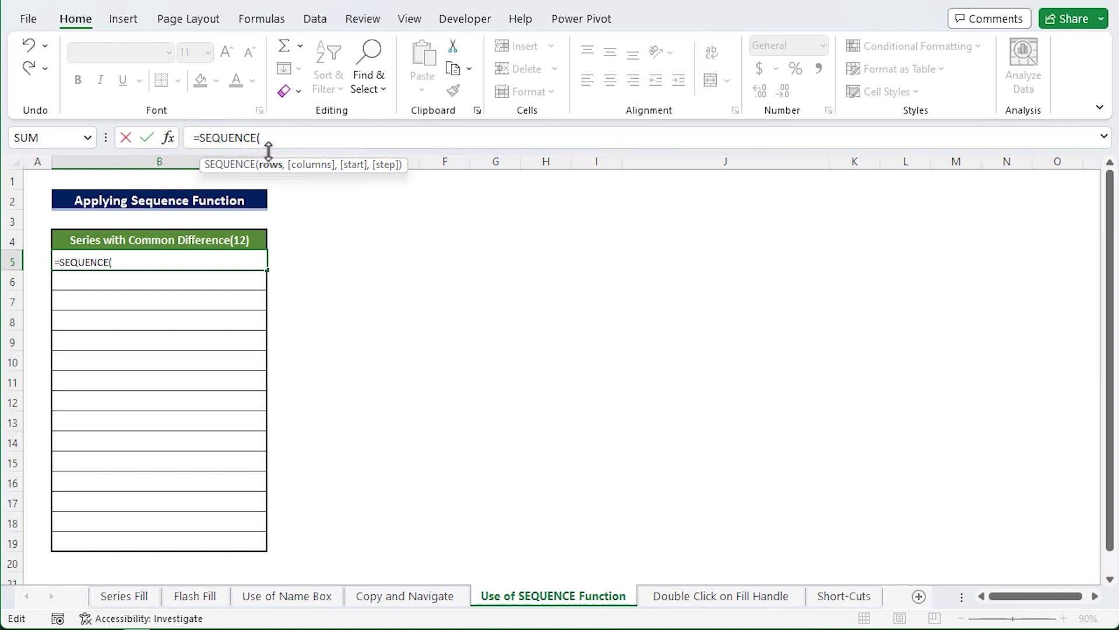
pyautogui.write('15,')
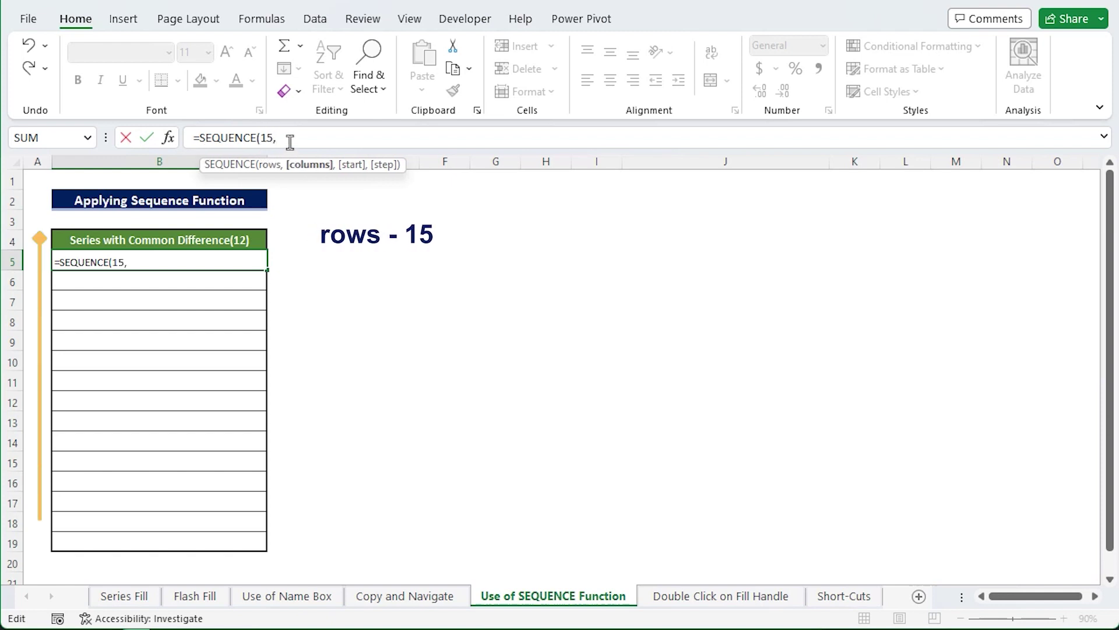
pyautogui.write('1,')
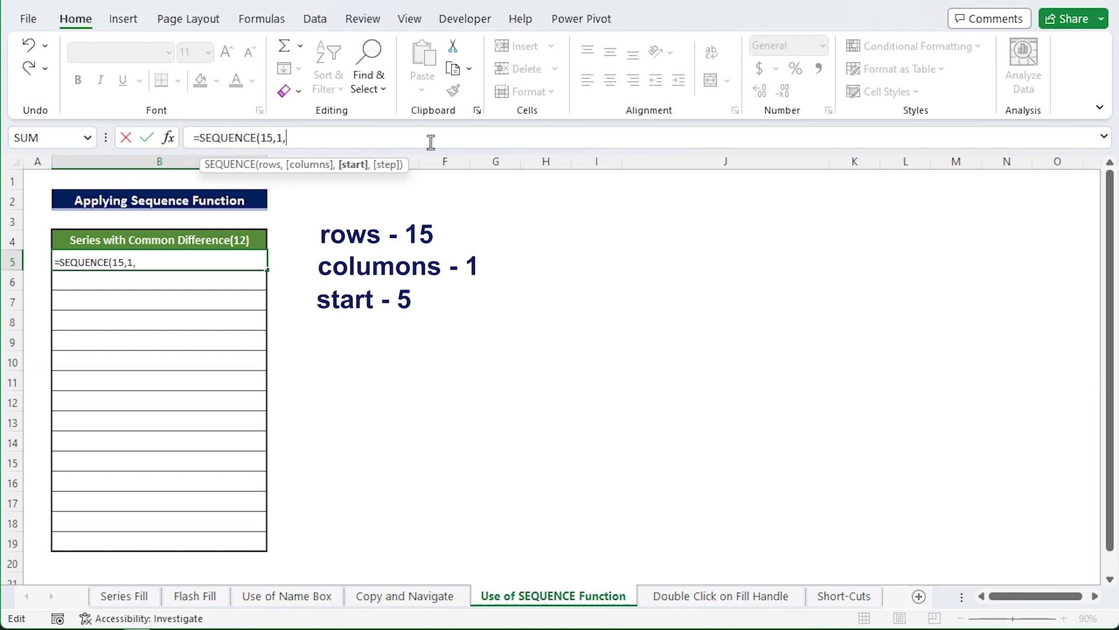
pyautogui.write('5,')
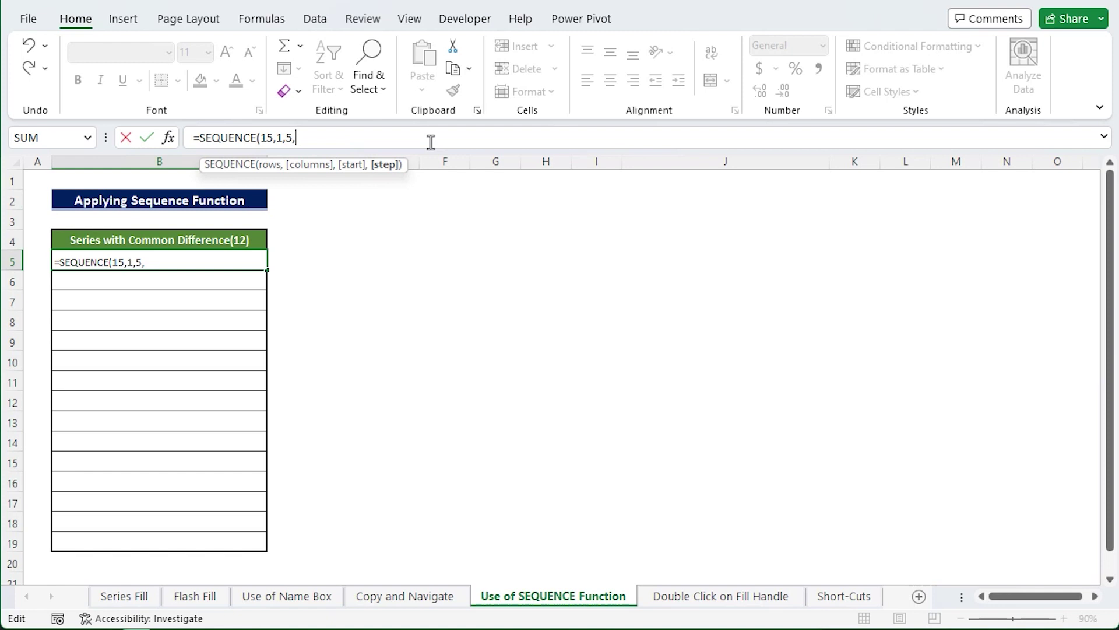
pyautogui.write('12)')
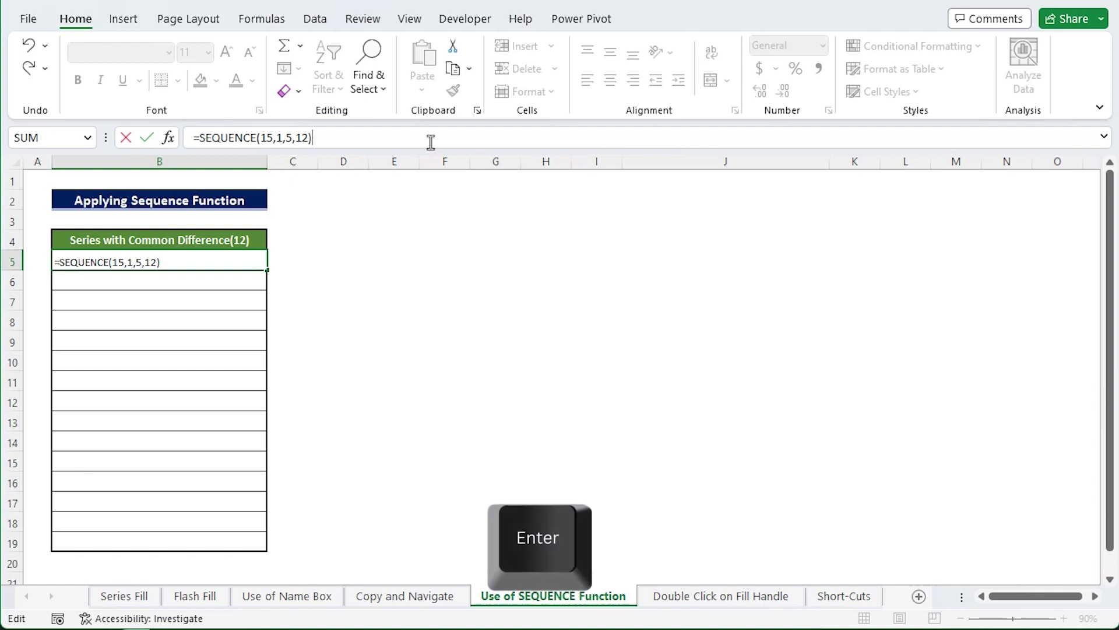
pyautogui.press('Return')
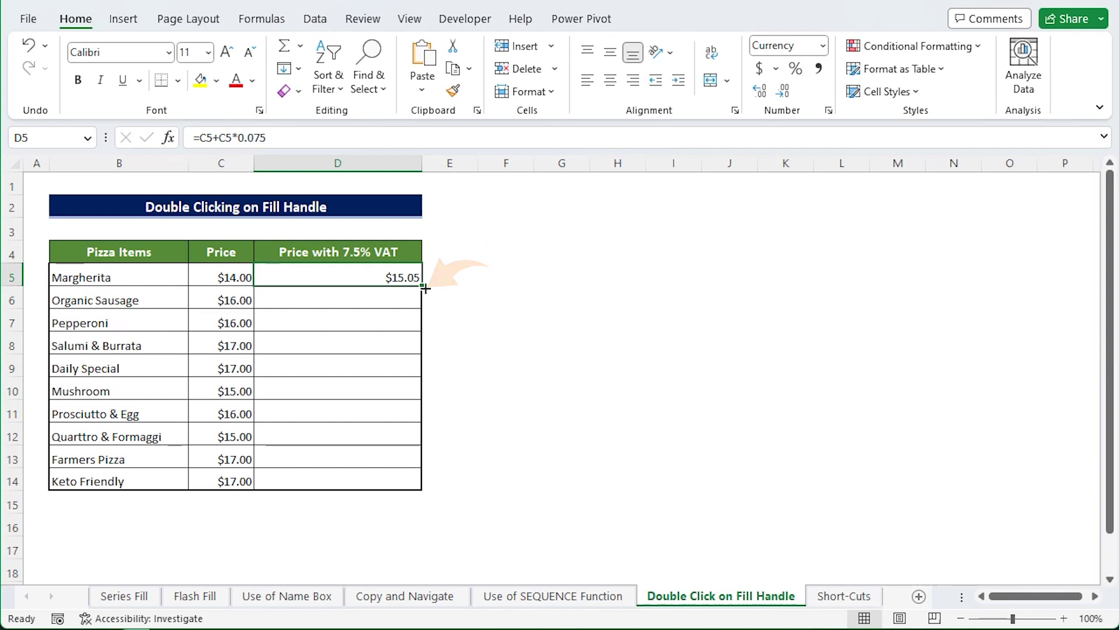
# Step: Fill the VAT formula down to D14 via the fill handle, then select D5:D14 on the Short-Cuts sheet
pyautogui.doubleClick(425, 288)
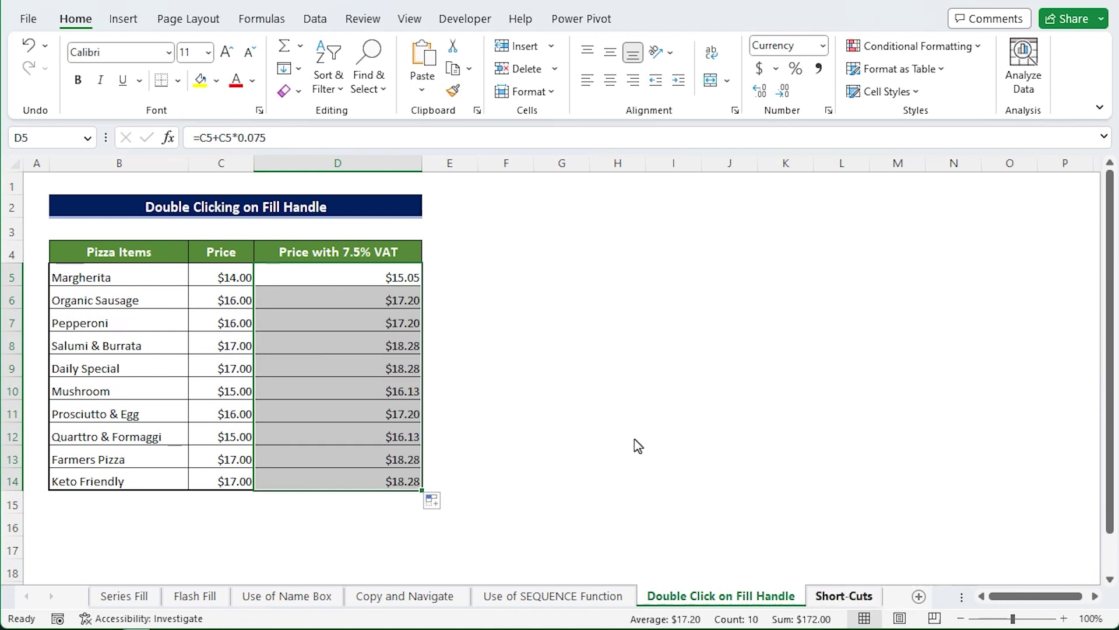
pyautogui.click(844, 595)
pyautogui.moveTo(317, 277); pyautogui.dragTo(347, 475)
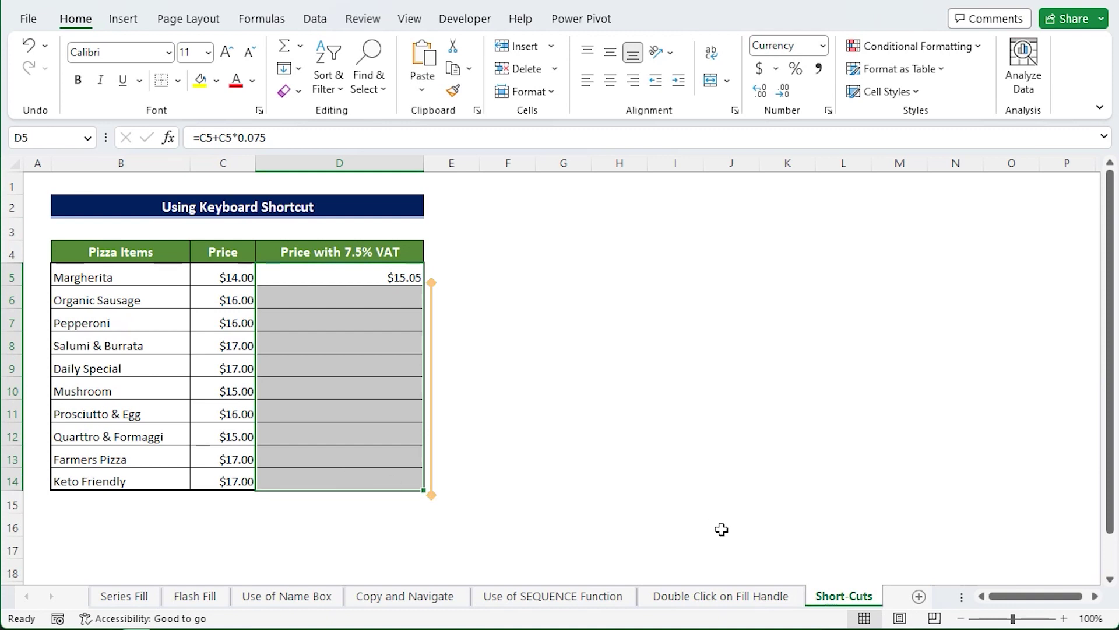
# Step: Use Ctrl+D to copy D5's VAT formula down through D14
pyautogui.hotkey('ctrl', 'd')
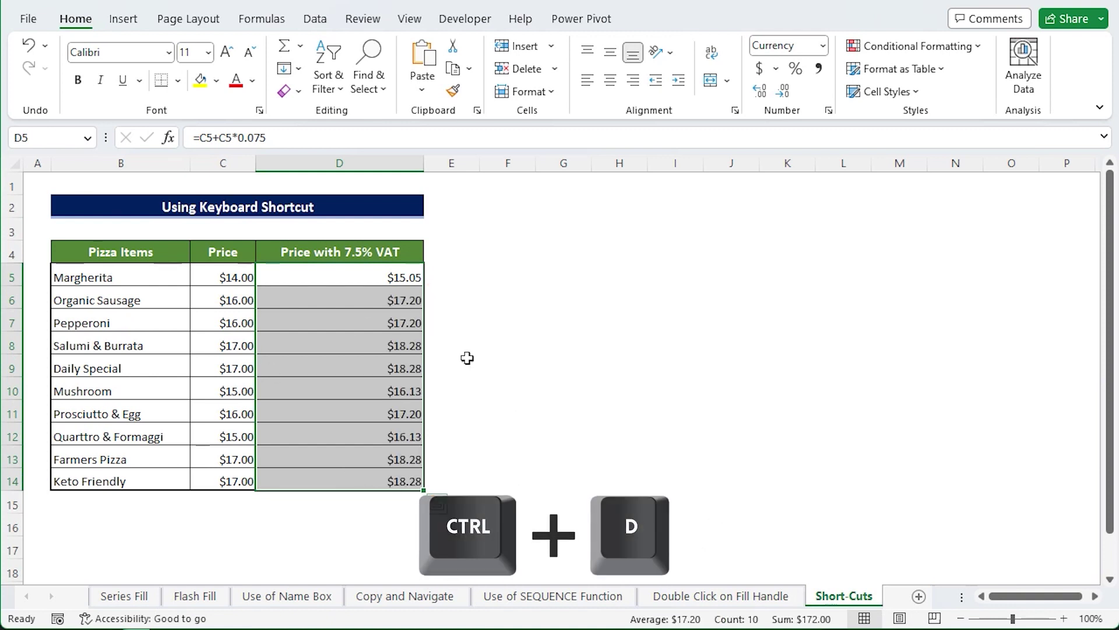